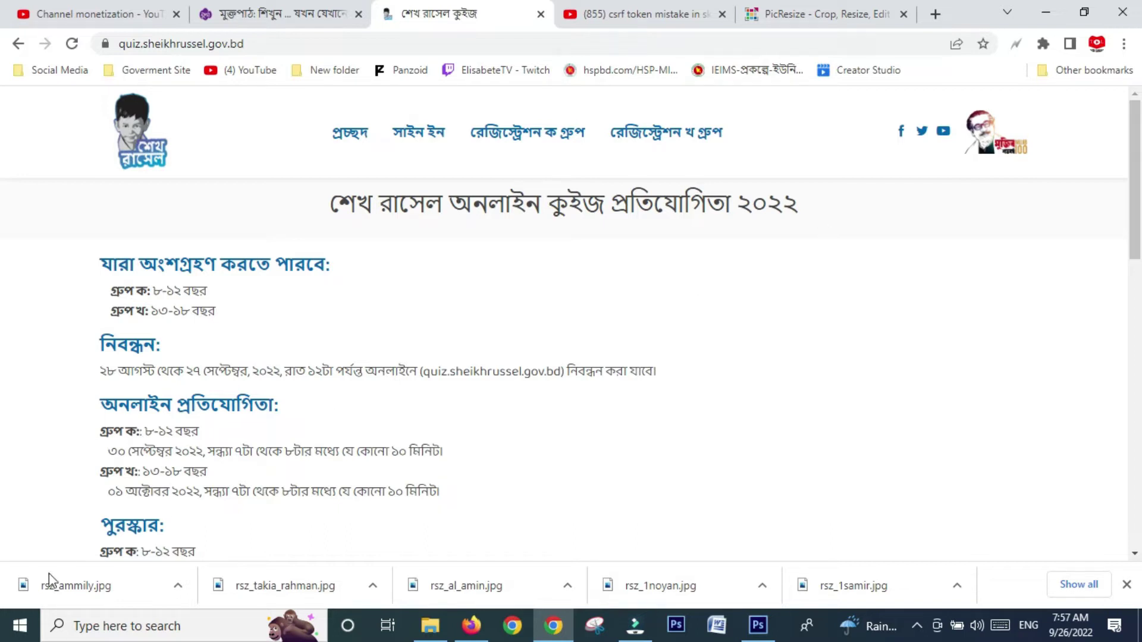
- Scroll the quiz home page down to the Group Ka and Group Kha registration buttons
scroll(269, 445, "down", 1)
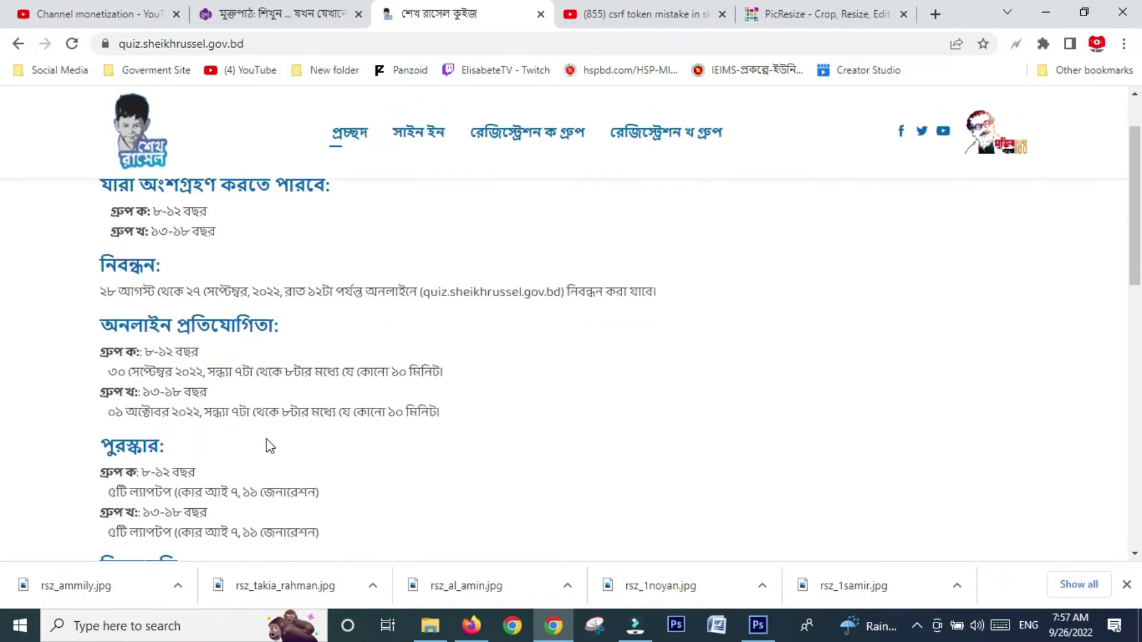
scroll(268, 446, "up", 1)
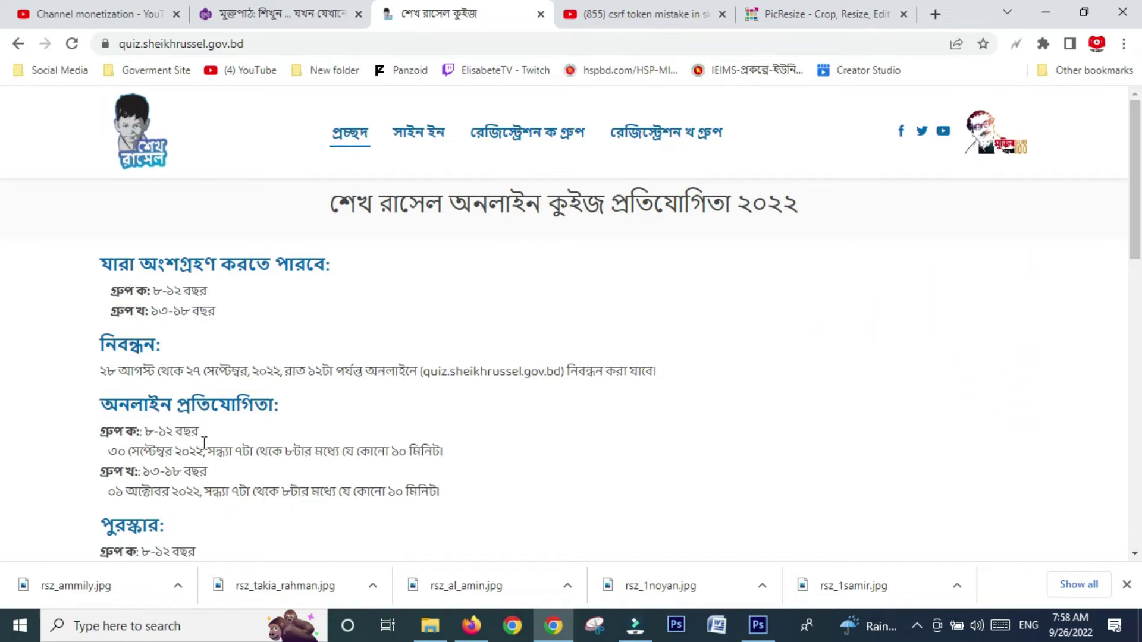
scroll(387, 299, "down", 1)
scroll(387, 299, "down", 10)
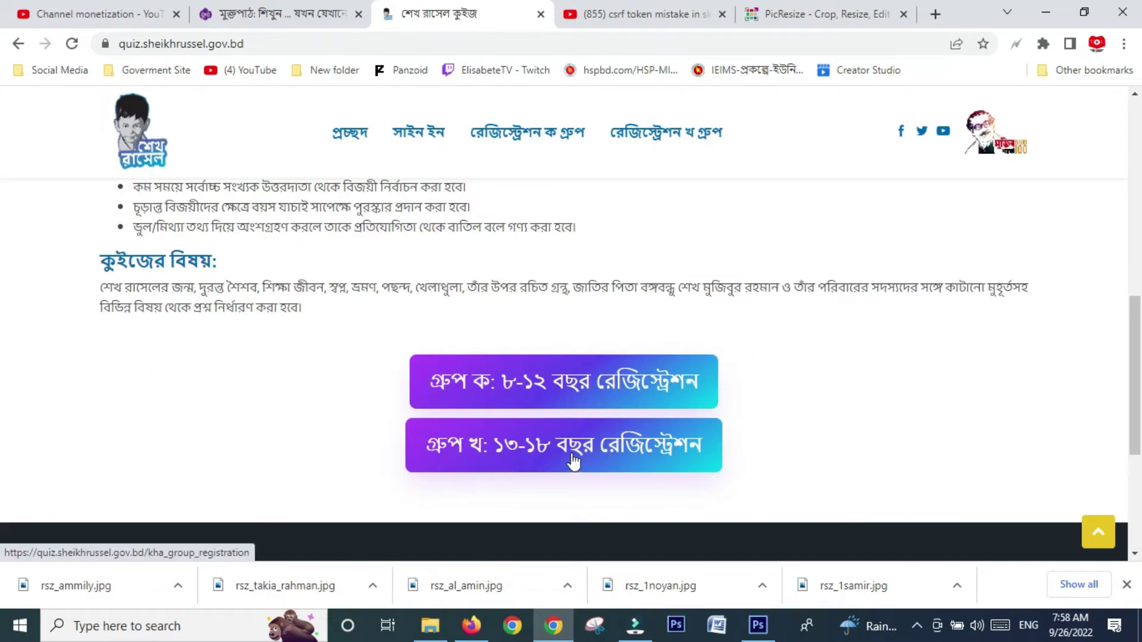
- Open the গ্রুপ খ: ১৩-১৮ বছর registration form
left_click(603, 455)
scroll(630, 387, "down", 2)
scroll(631, 388, "up", 1)
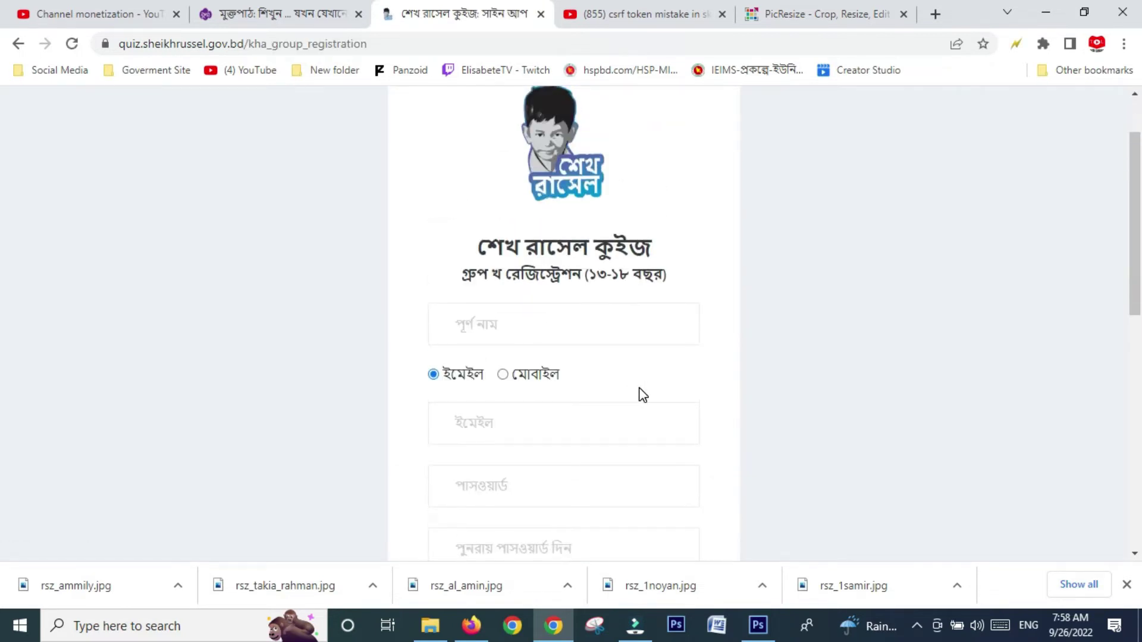
scroll(641, 395, "down", 1)
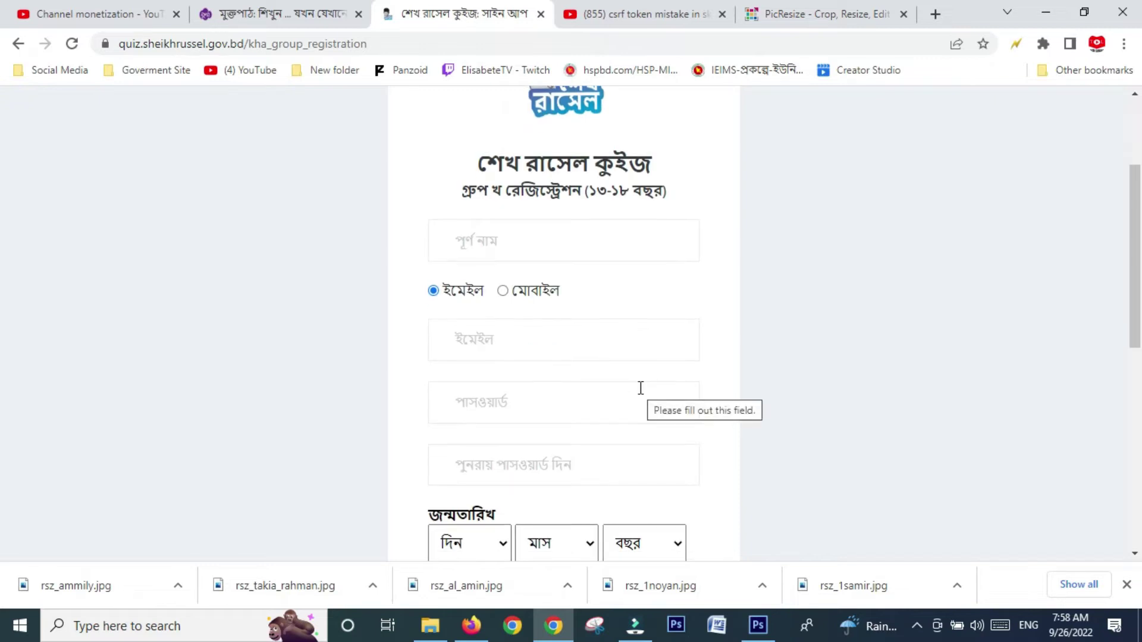
- Switch the sign-up contact method to মোবাইল and look over the rest of the form
left_click(546, 244)
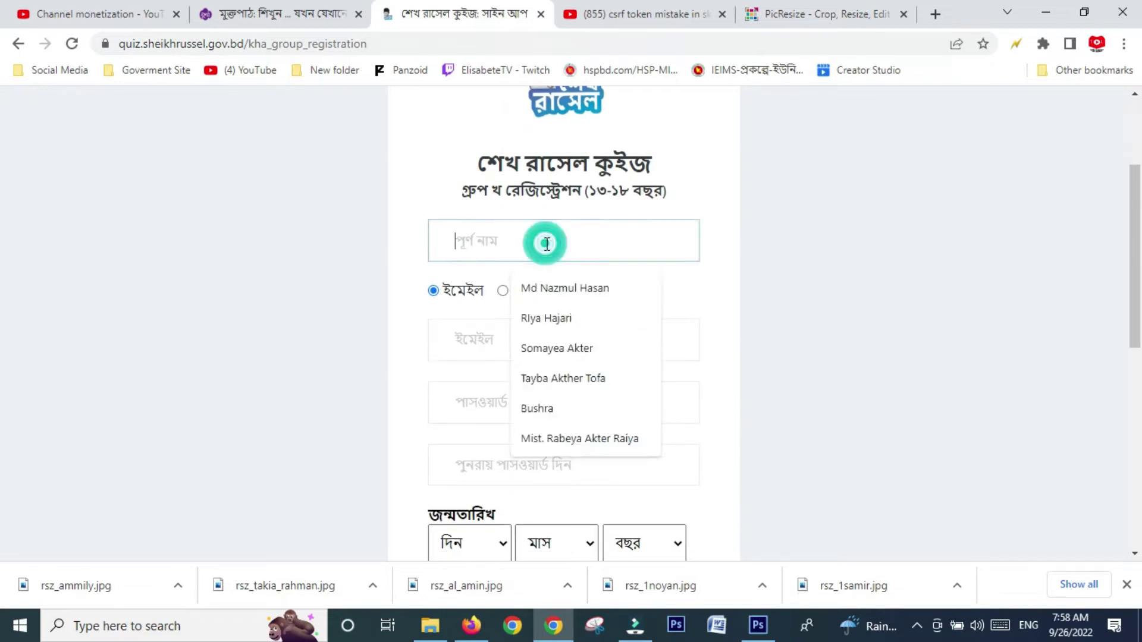
left_click(882, 321)
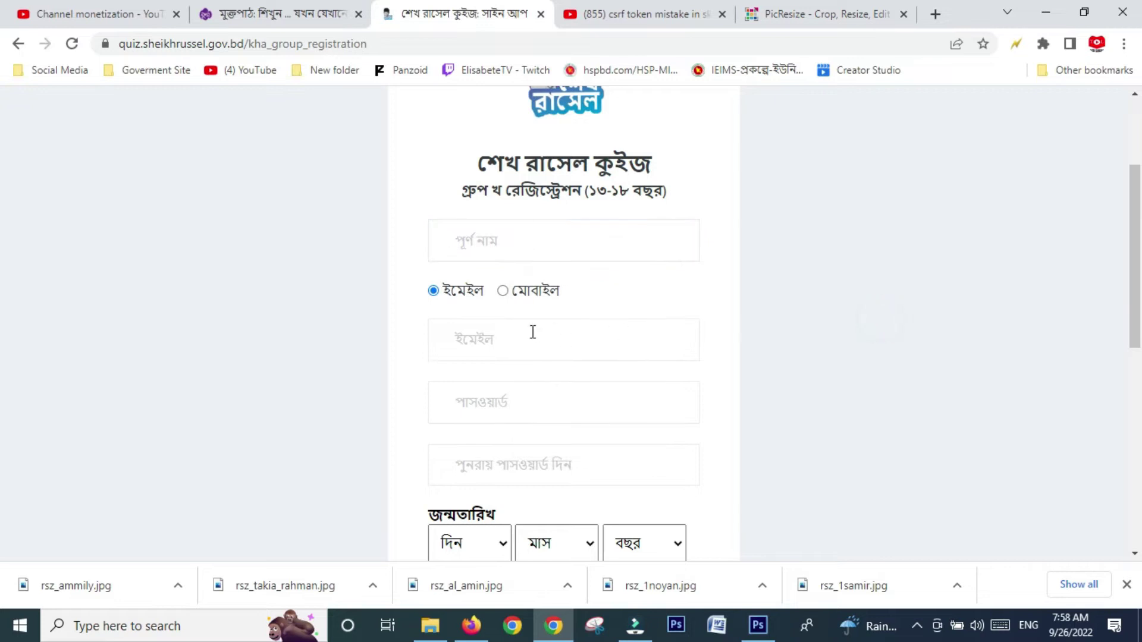
left_click(503, 291)
scroll(573, 462, "down", 2)
scroll(572, 461, "down", 1)
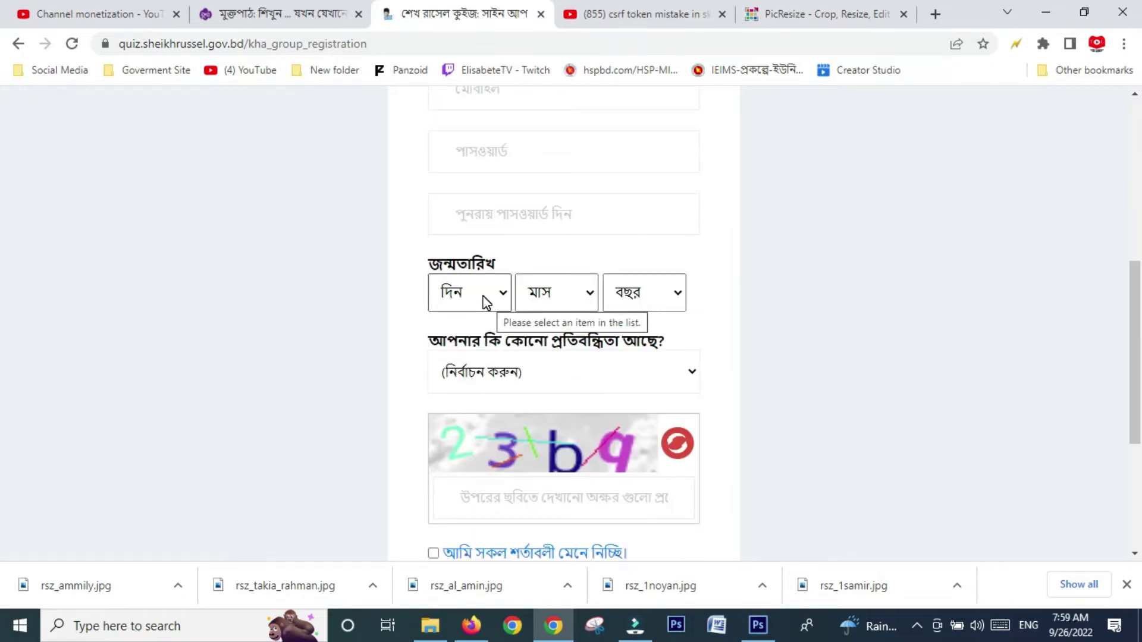
scroll(550, 427, "down", 2)
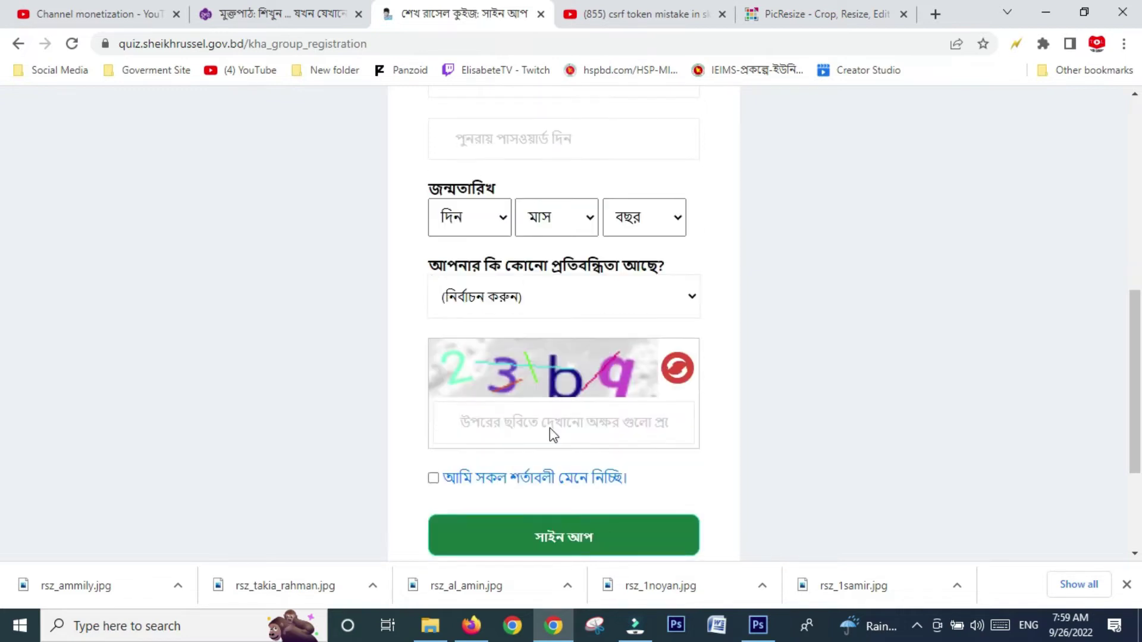
scroll(542, 339, "down", 1)
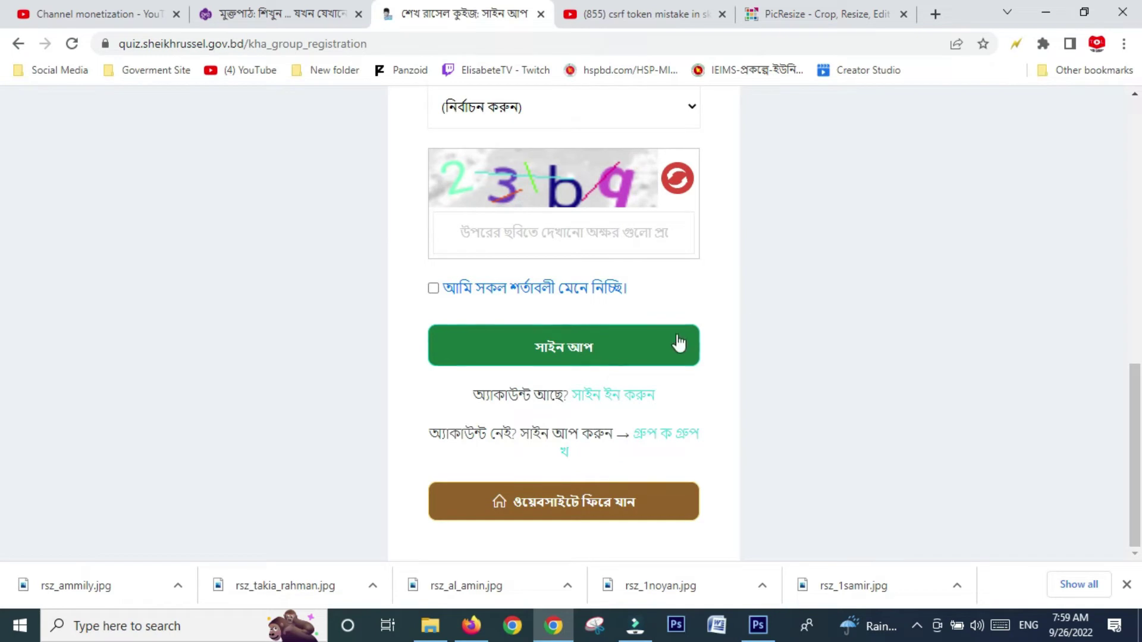
scroll(723, 328, "up", 1)
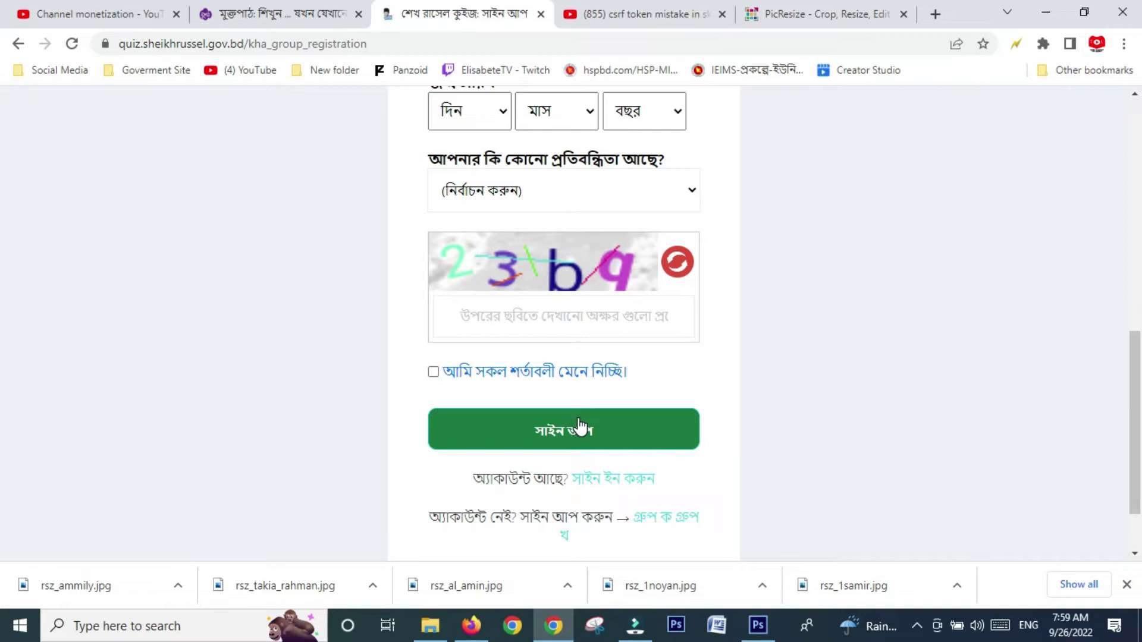
scroll(580, 426, "up", 4)
- Enter the participant's full name and mobile number
left_click(525, 145)
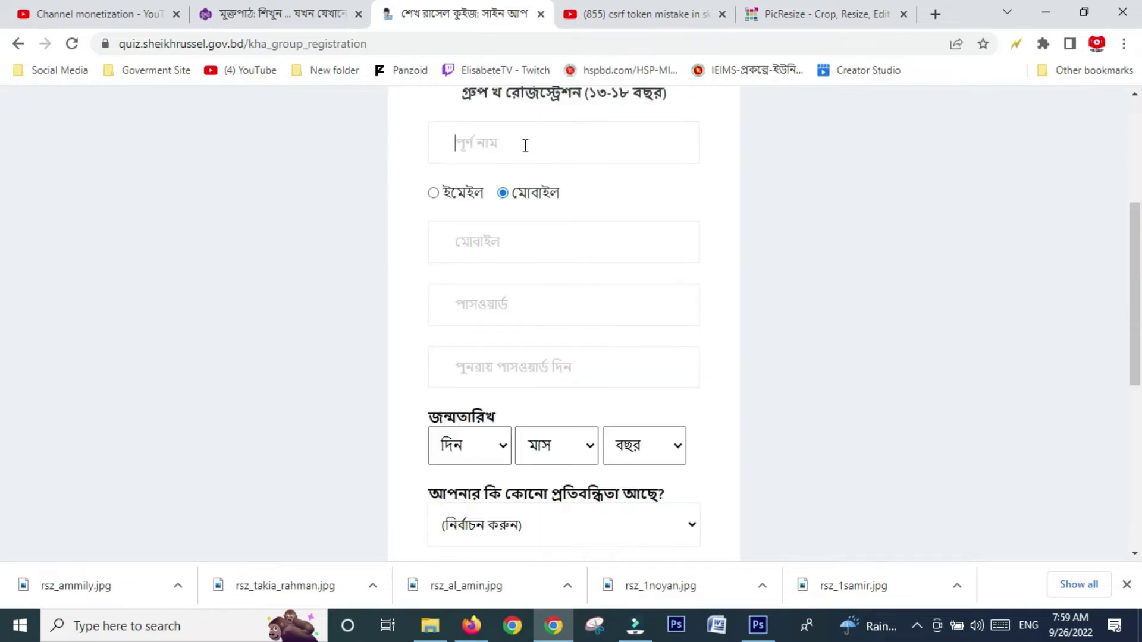
left_click(525, 145)
type("Amily")
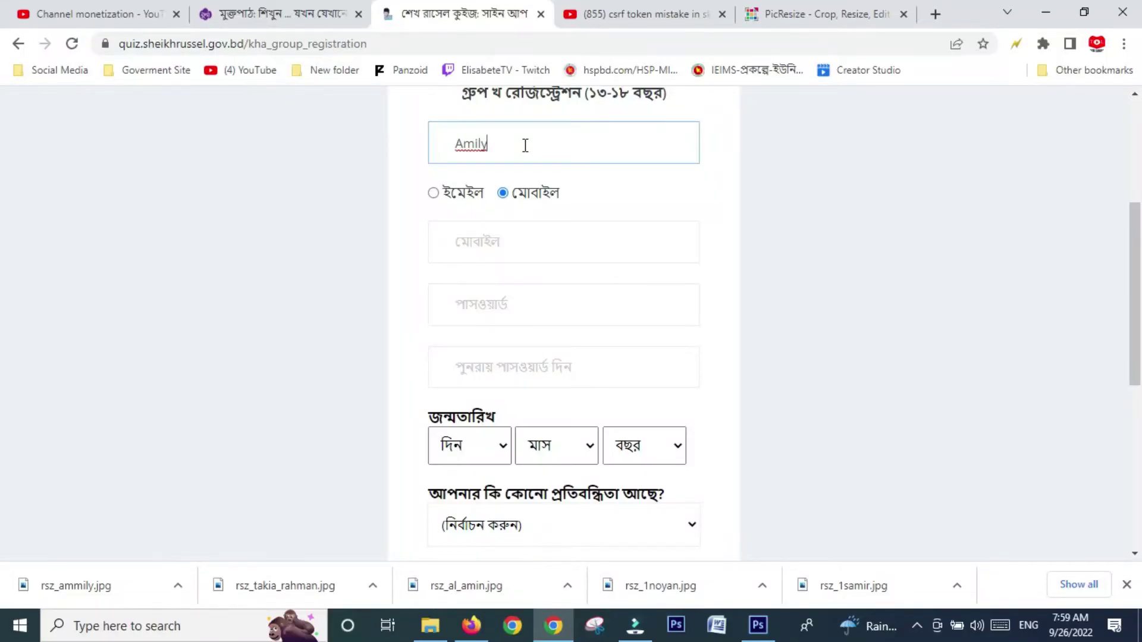
left_click(524, 242)
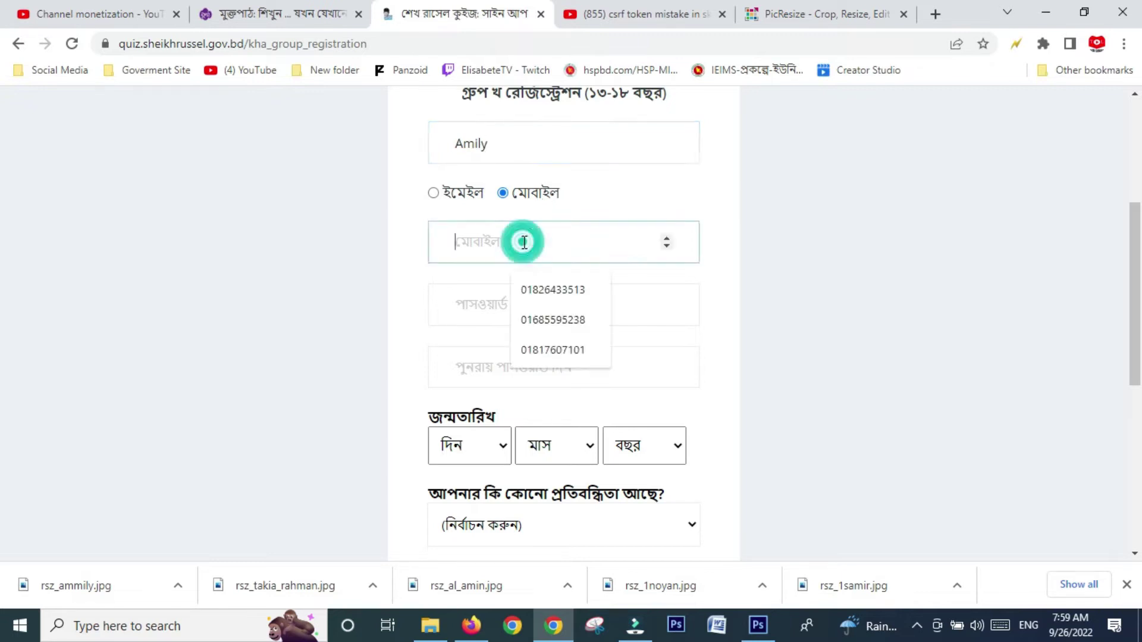
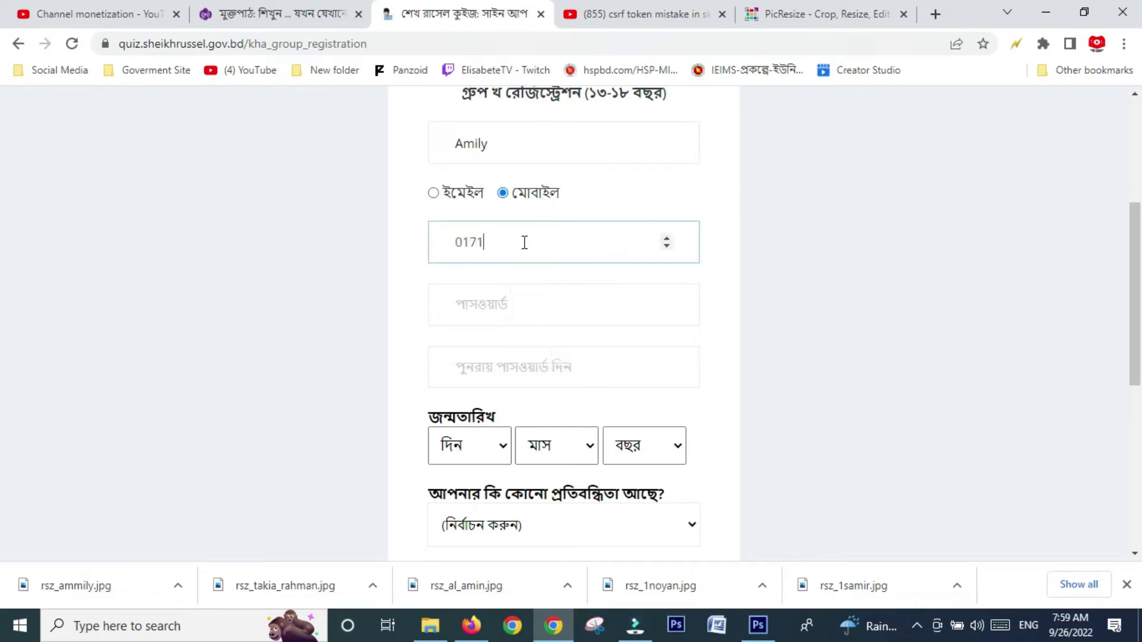
left_click_drag(535, 241, 452, 251)
- Enter the account password and repeat it in the confirmation field
left_click(574, 302)
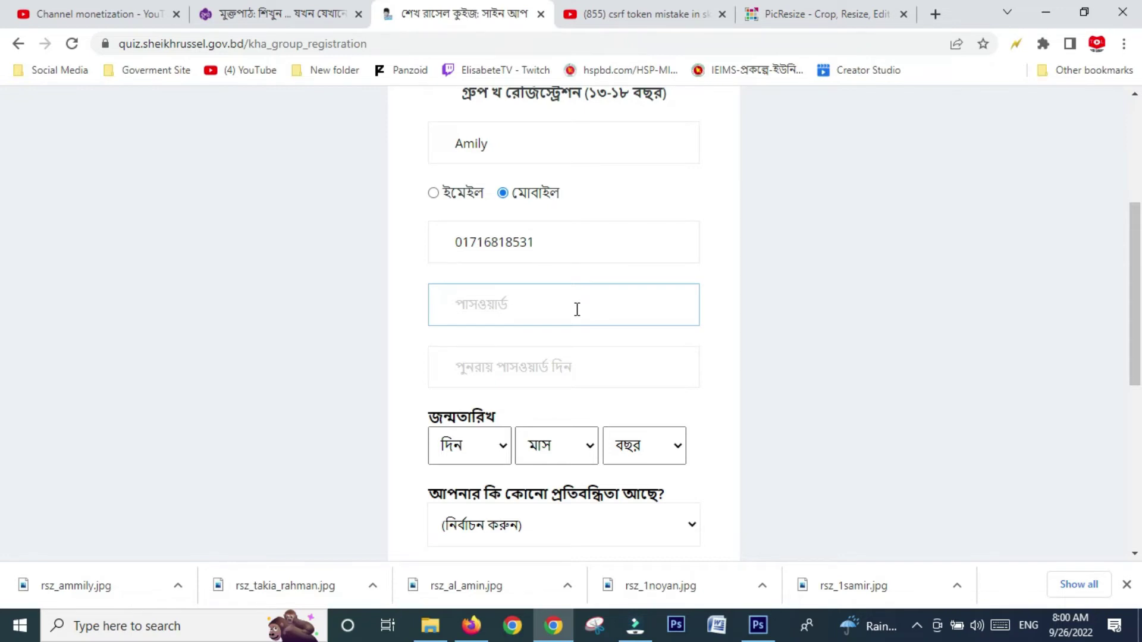
type("12345678")
left_click(484, 368)
type("12345")
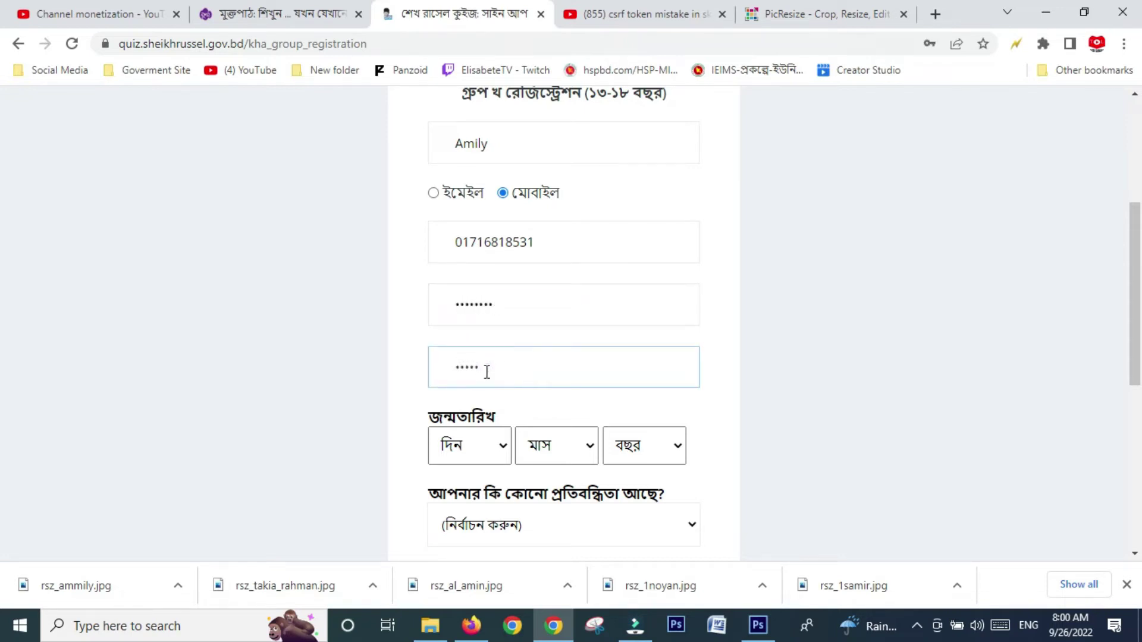
type("678")
- Set the birth date to day 31, month 10, year 2008
left_click(498, 449)
scroll(453, 359, "down", 3)
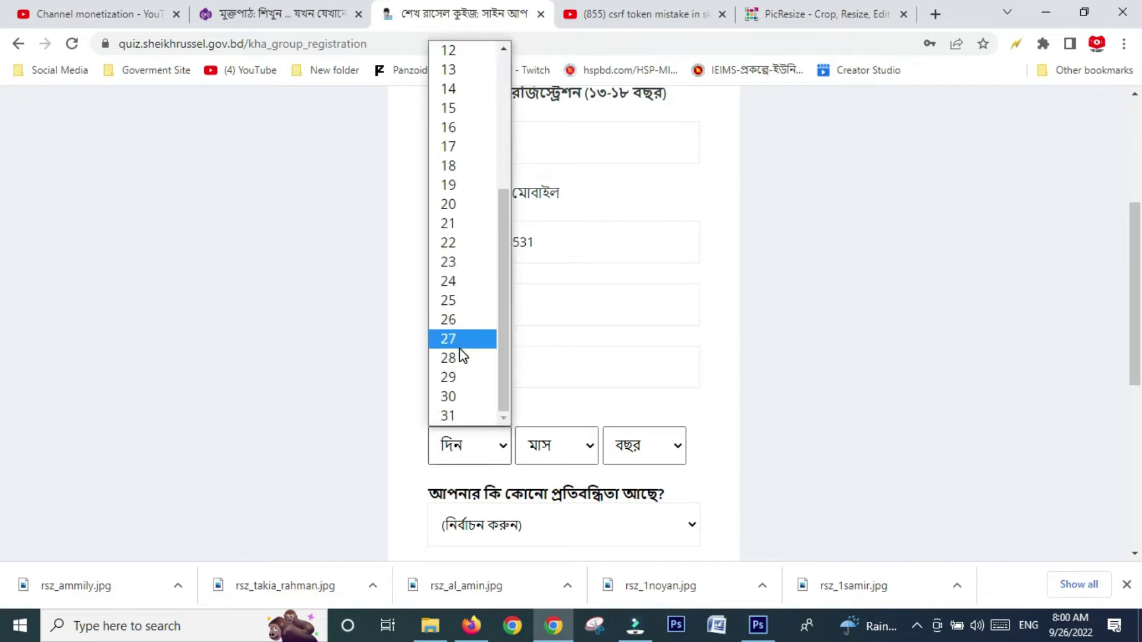
left_click(449, 416)
left_click(582, 456)
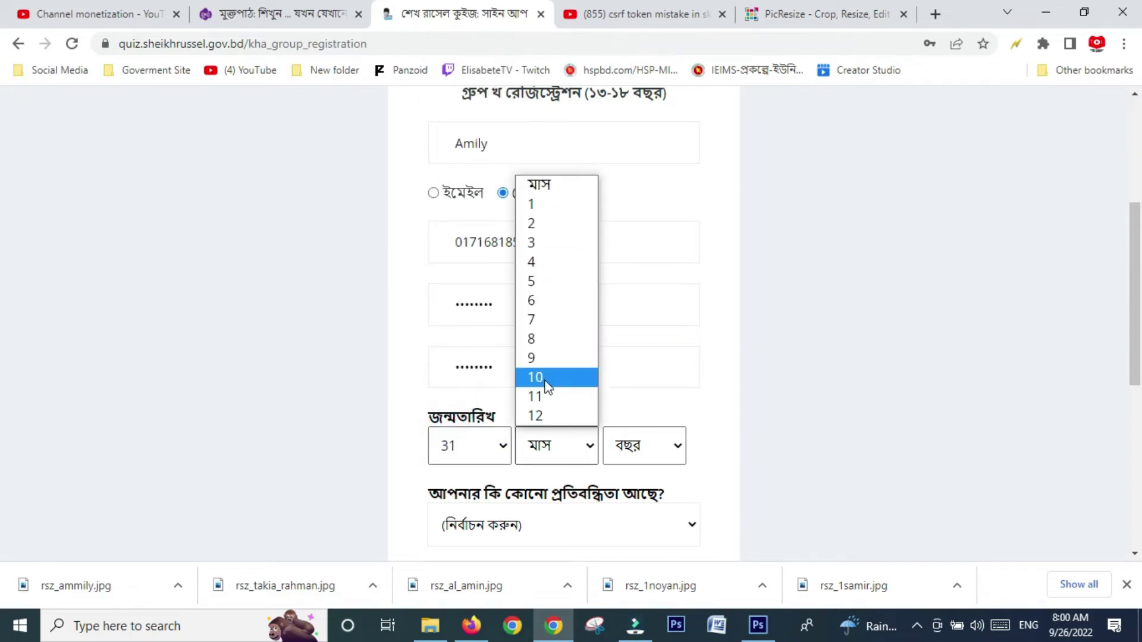
left_click(545, 376)
left_click(640, 456)
left_click(630, 320)
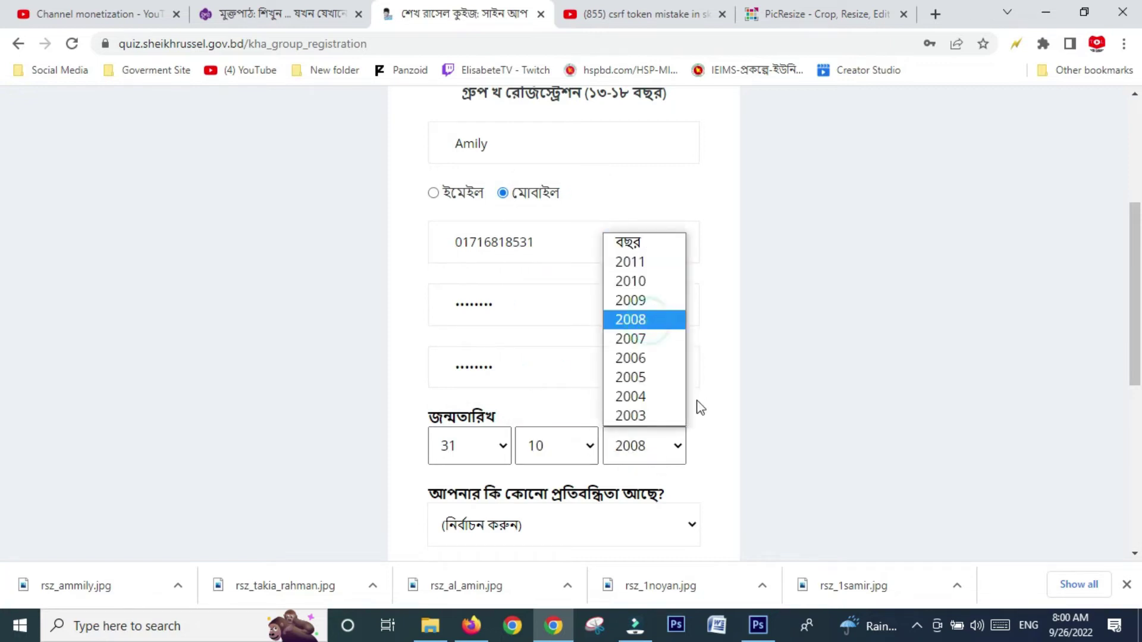
scroll(698, 408, "down", 3)
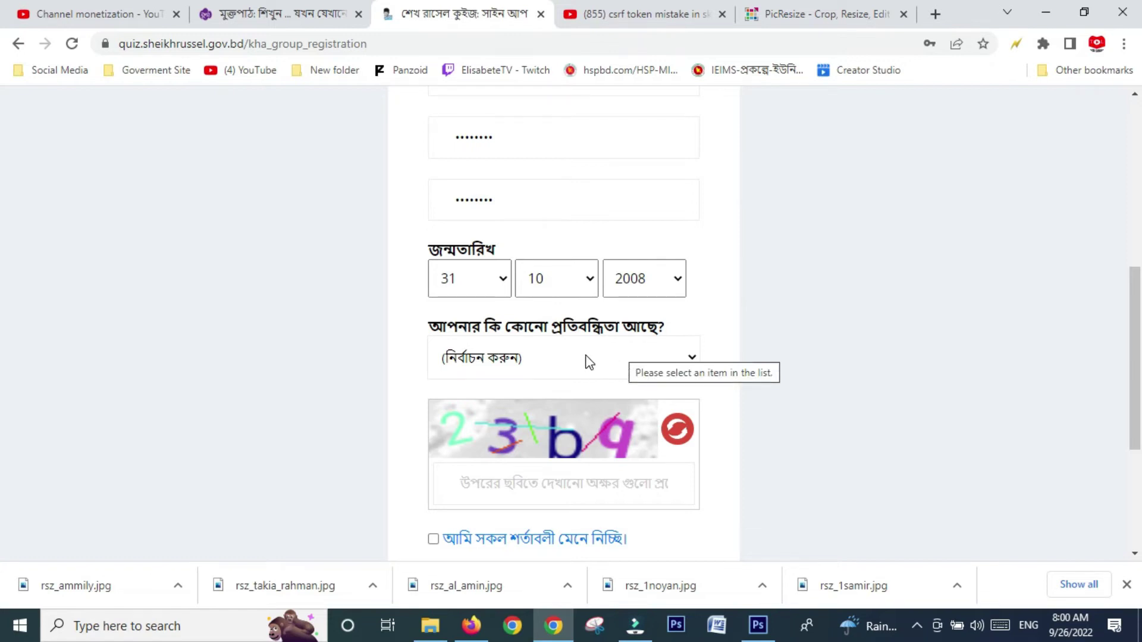
- Answer না to the disability question
left_click(685, 357)
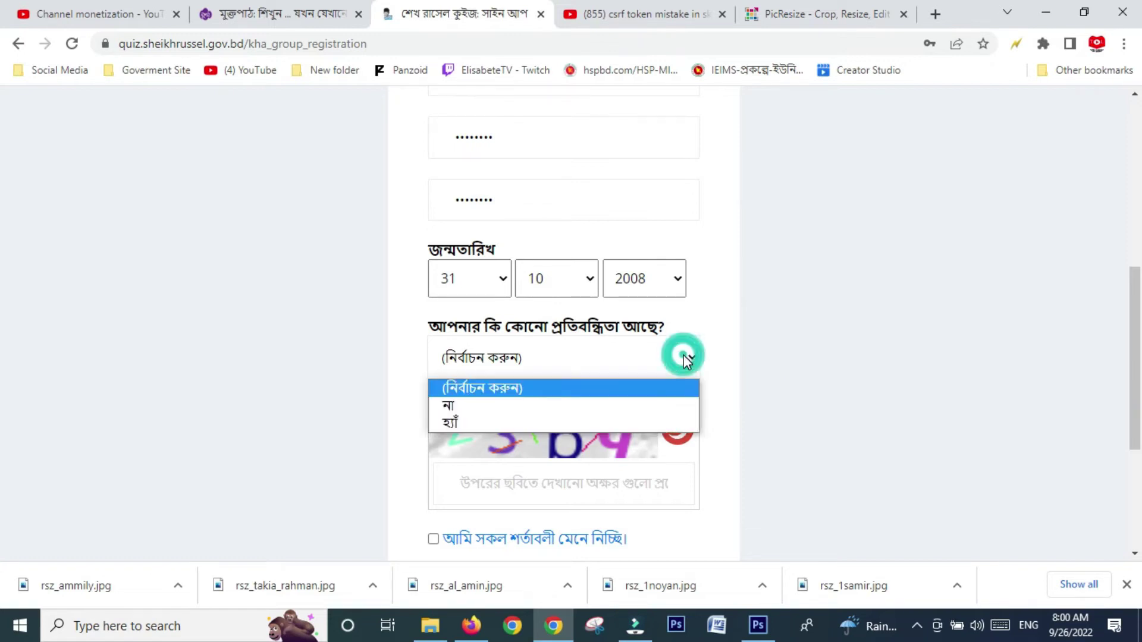
left_click(539, 413)
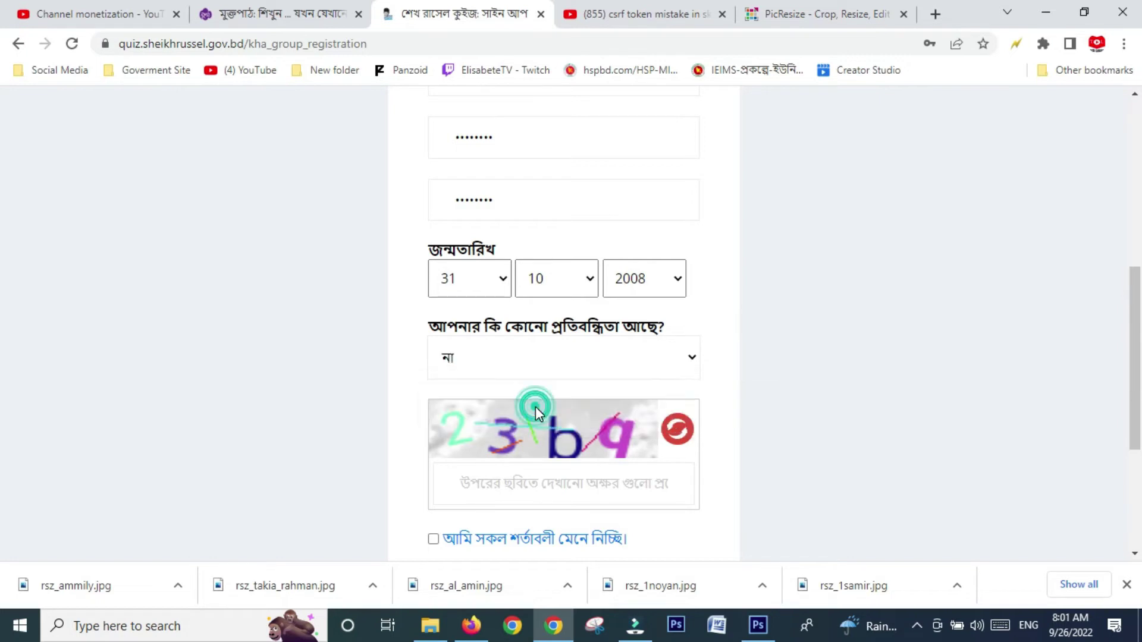
scroll(616, 382, "down", 3)
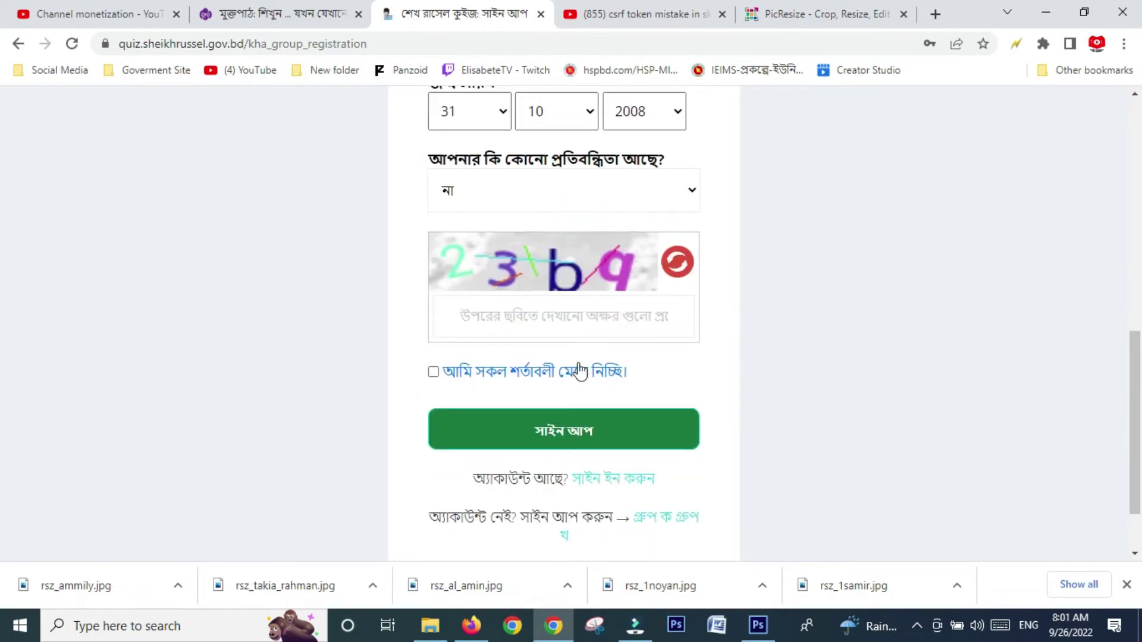
- Enter the captcha code and accept the terms and conditions
left_click(487, 320)
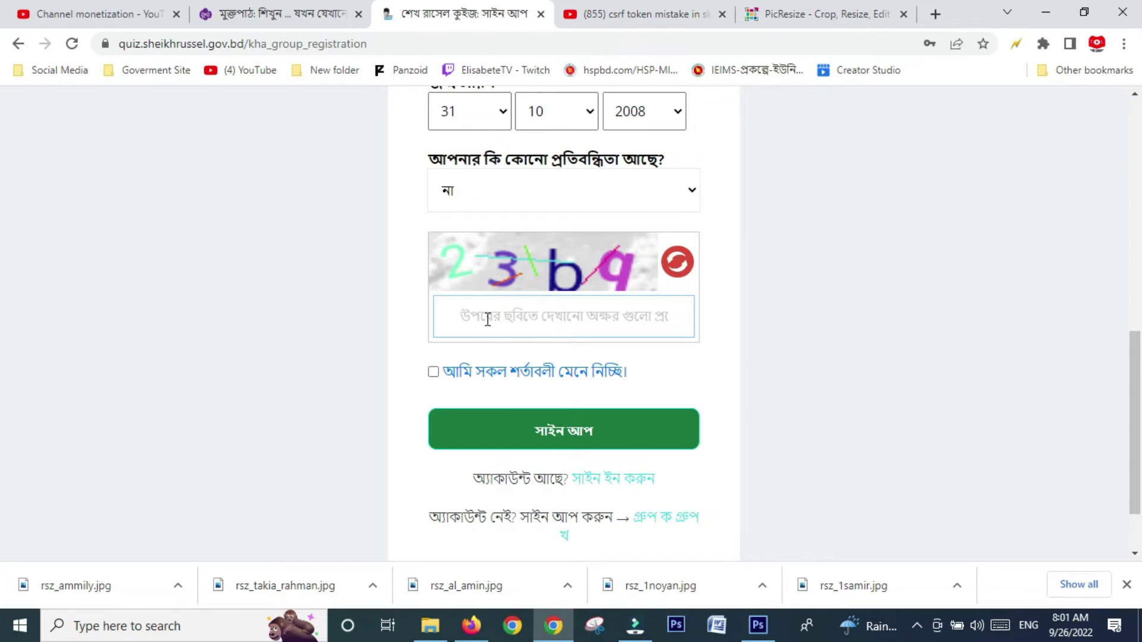
type("23b")
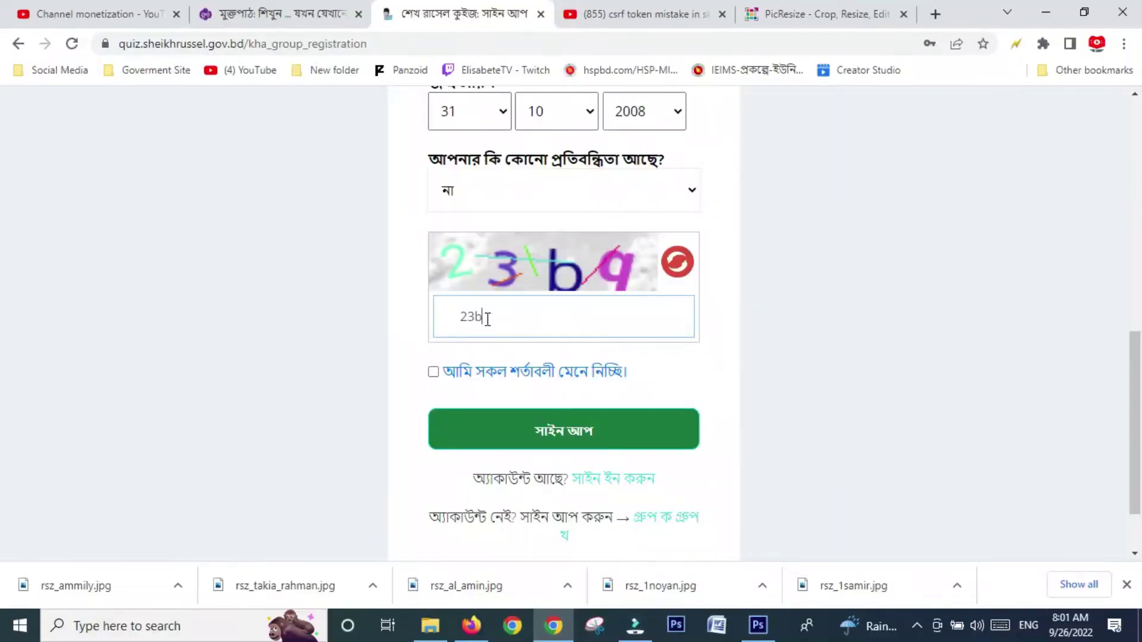
type("q")
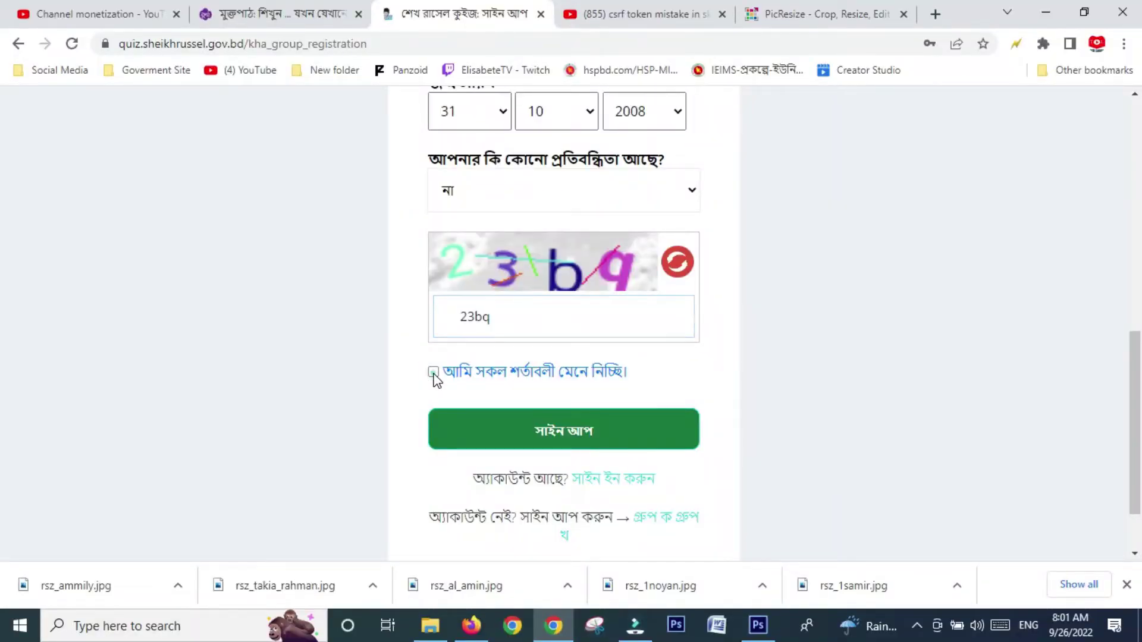
left_click(433, 373)
scroll(637, 346, "down", 2)
- Submit the sign-up, then sign in with the registered mobile number and password
left_click(589, 357)
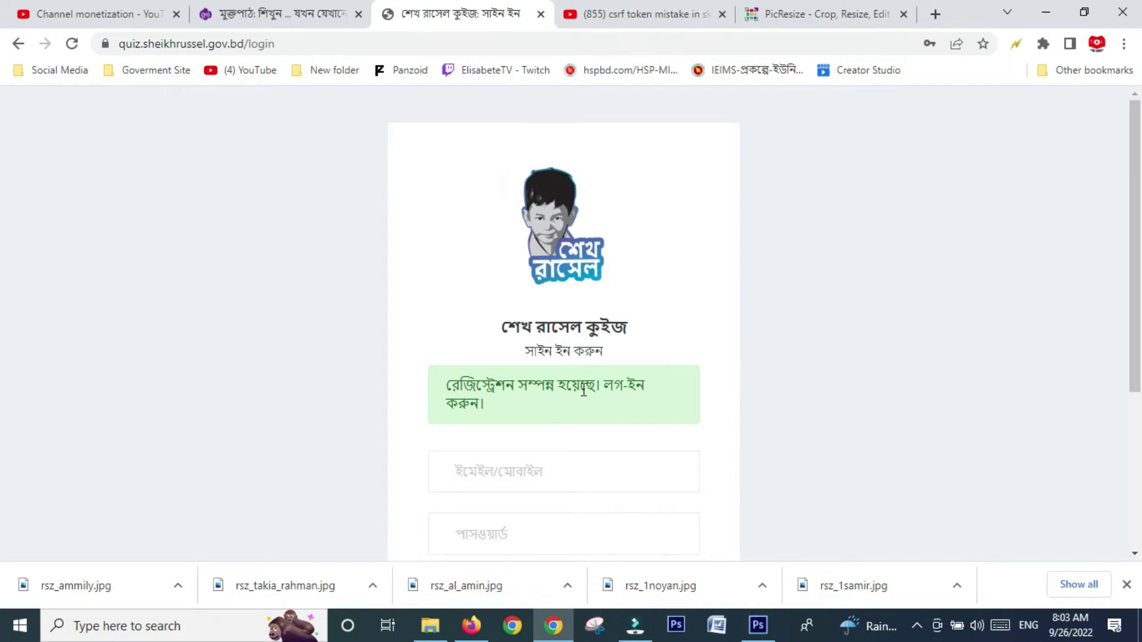
left_click(559, 468)
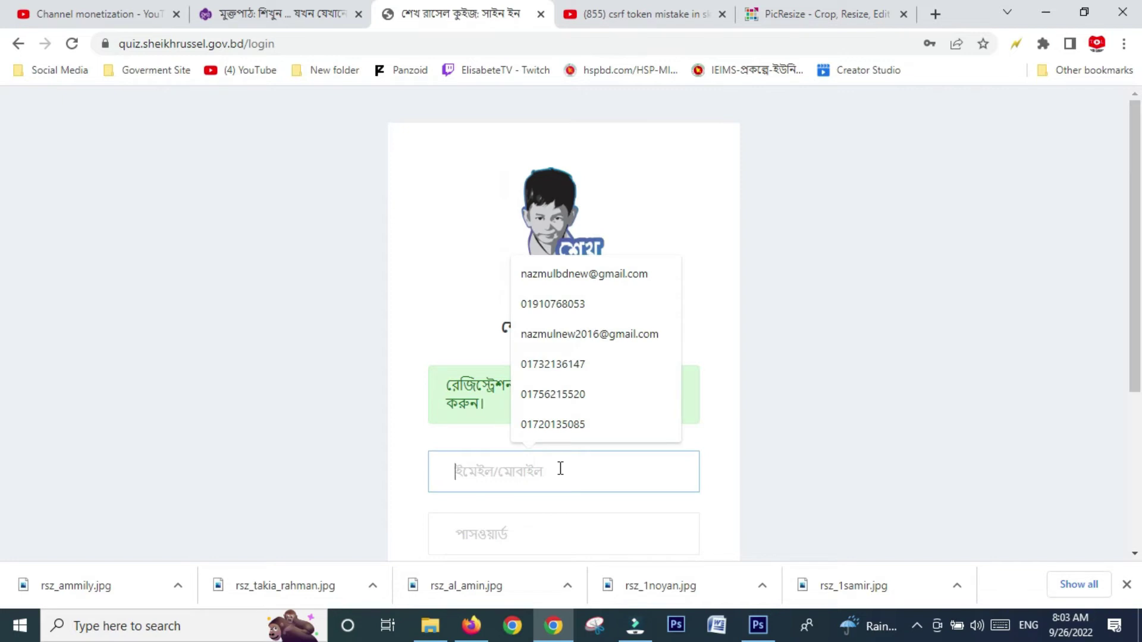
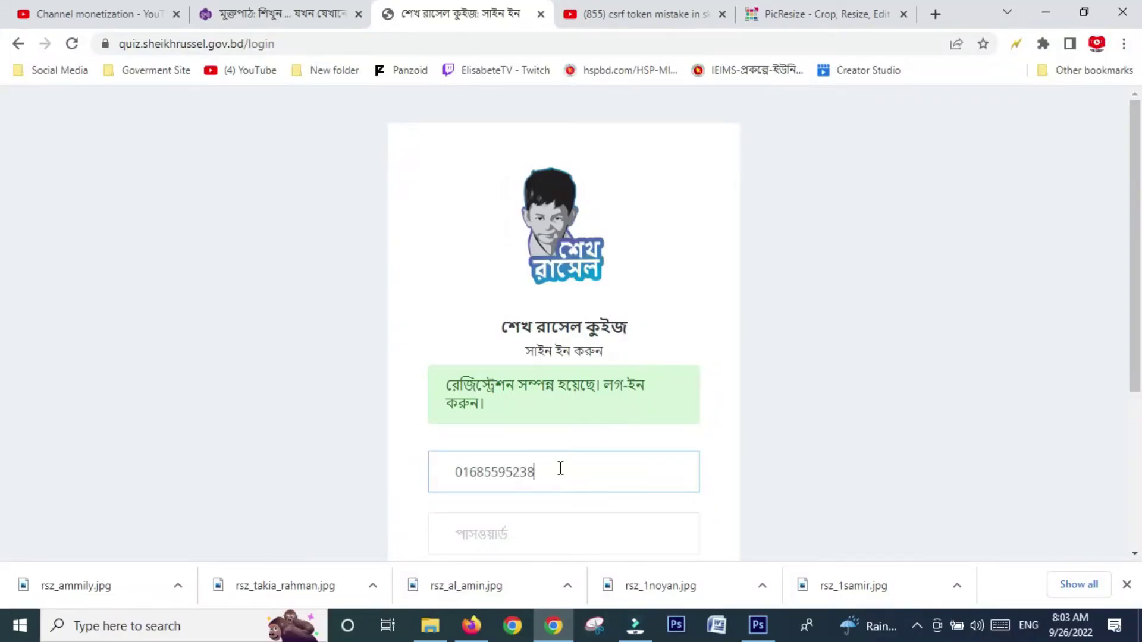
scroll(560, 469, "down", 2)
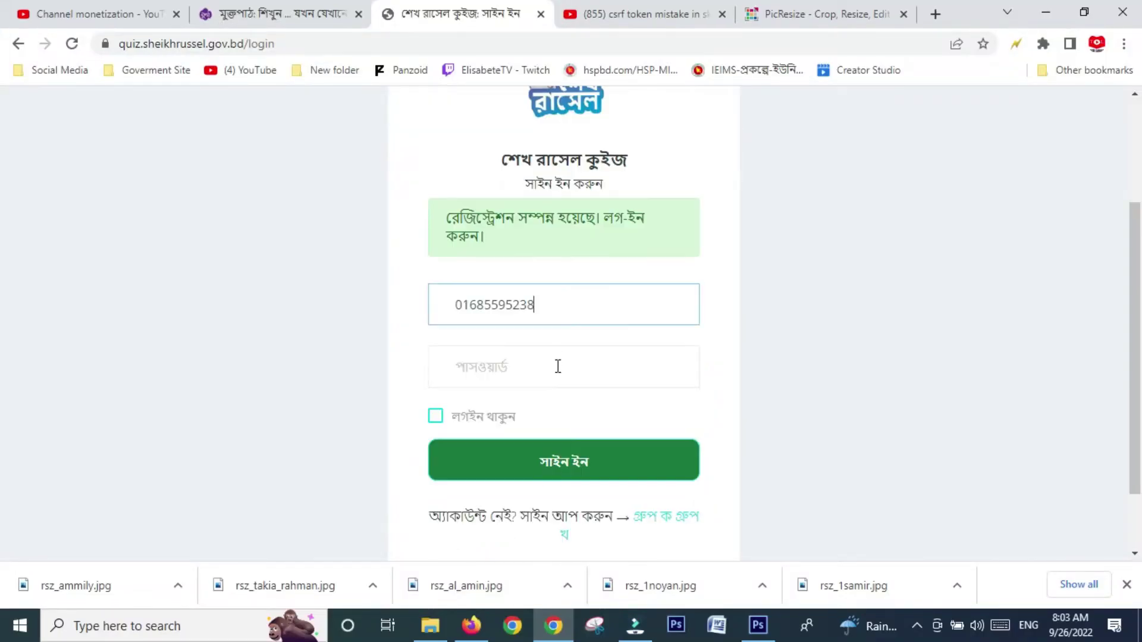
left_click(557, 372)
type("•")
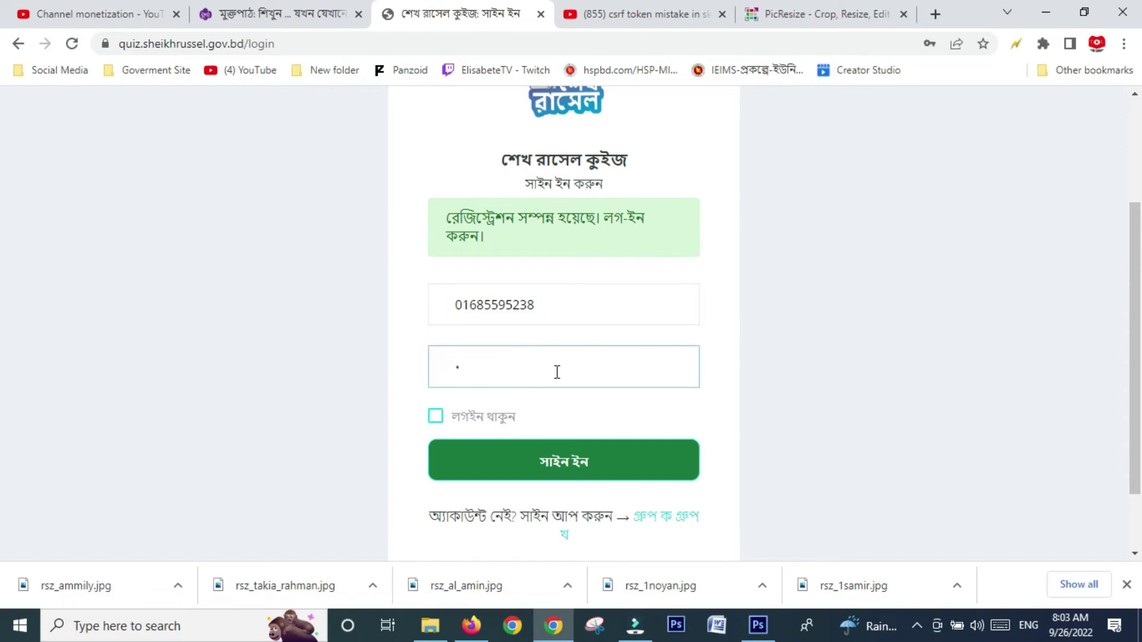
type("••••••••")
left_click(539, 467)
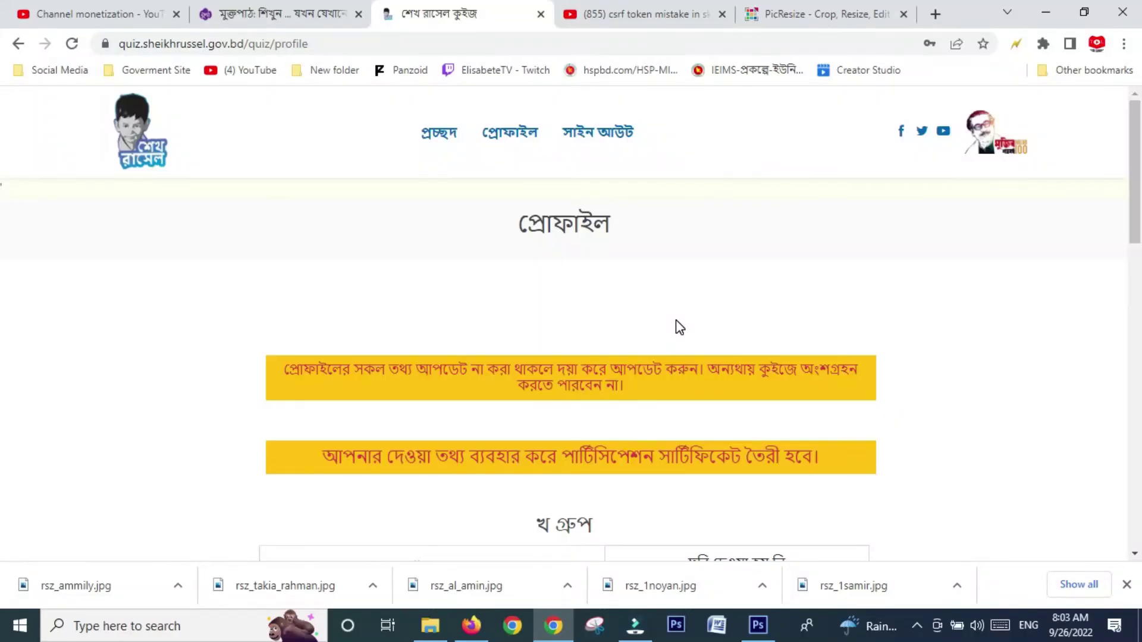
- Review the empty profile fields and open the প্রোফাইল পরিবর্তন করুন form
scroll(680, 327, "down", 5)
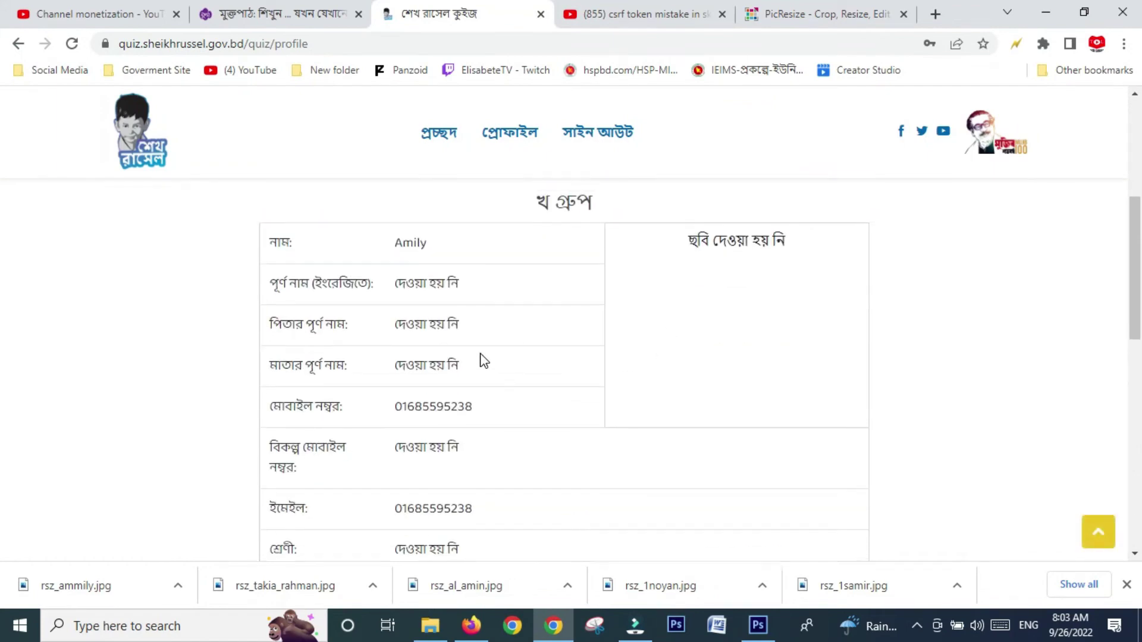
scroll(484, 358, "up", 2)
scroll(484, 360, "down", 3)
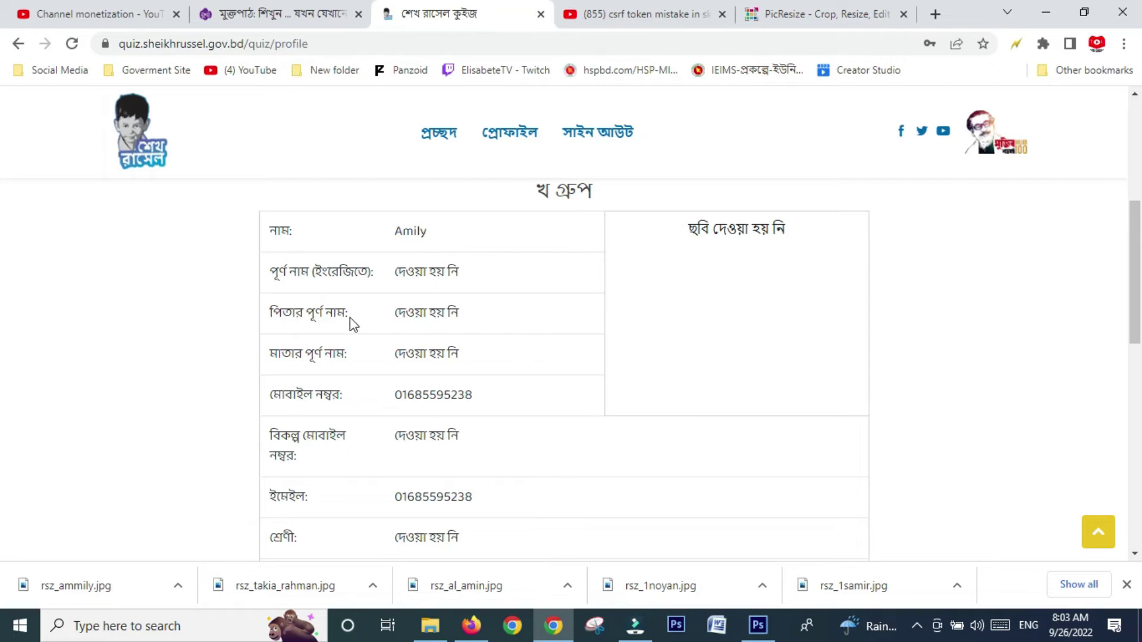
scroll(416, 399, "down", 1)
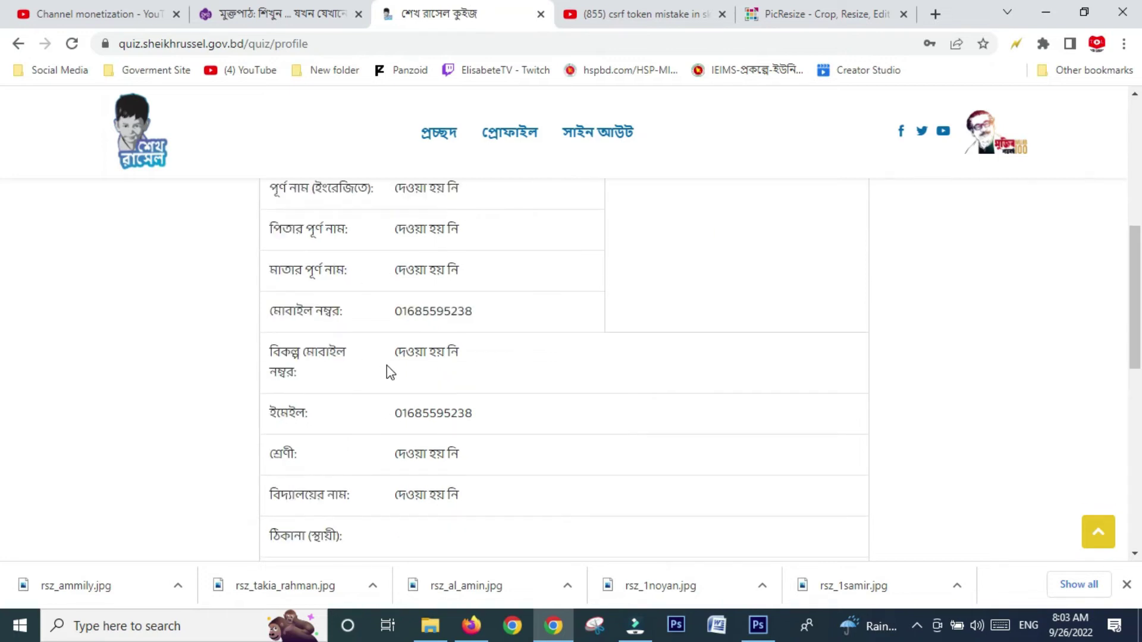
scroll(416, 472, "down", 2)
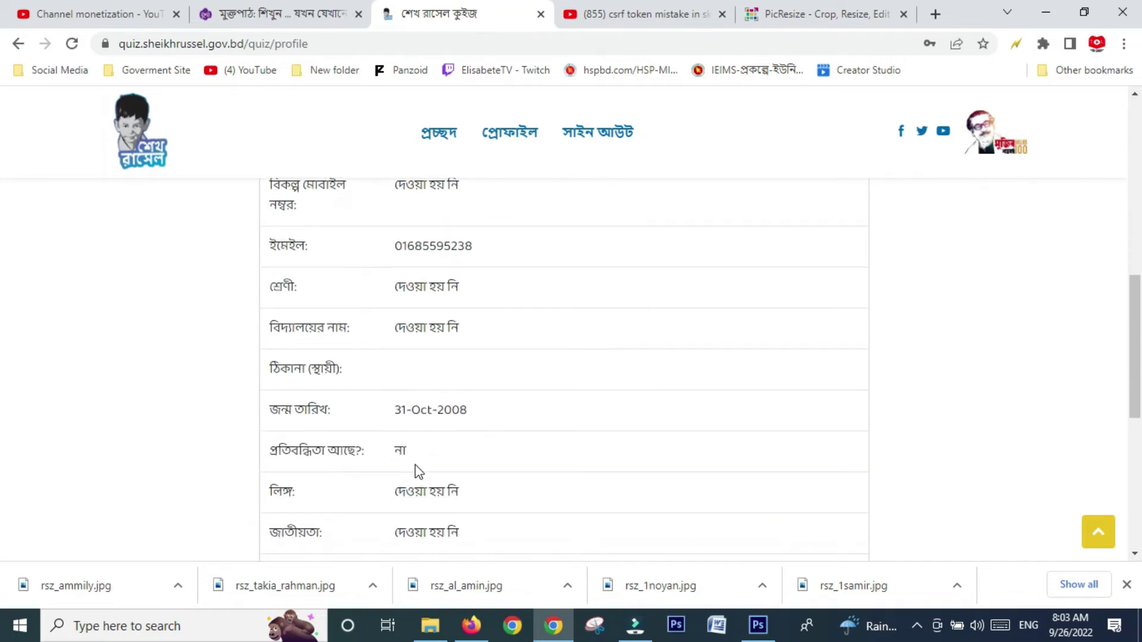
scroll(546, 394, "down", 3)
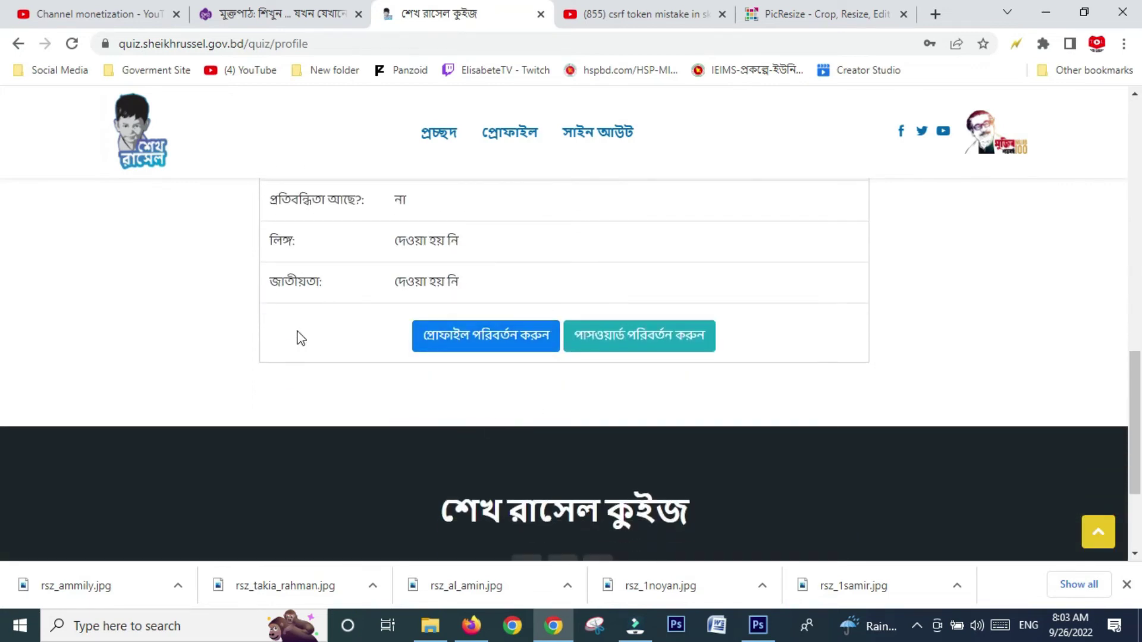
left_click(464, 343)
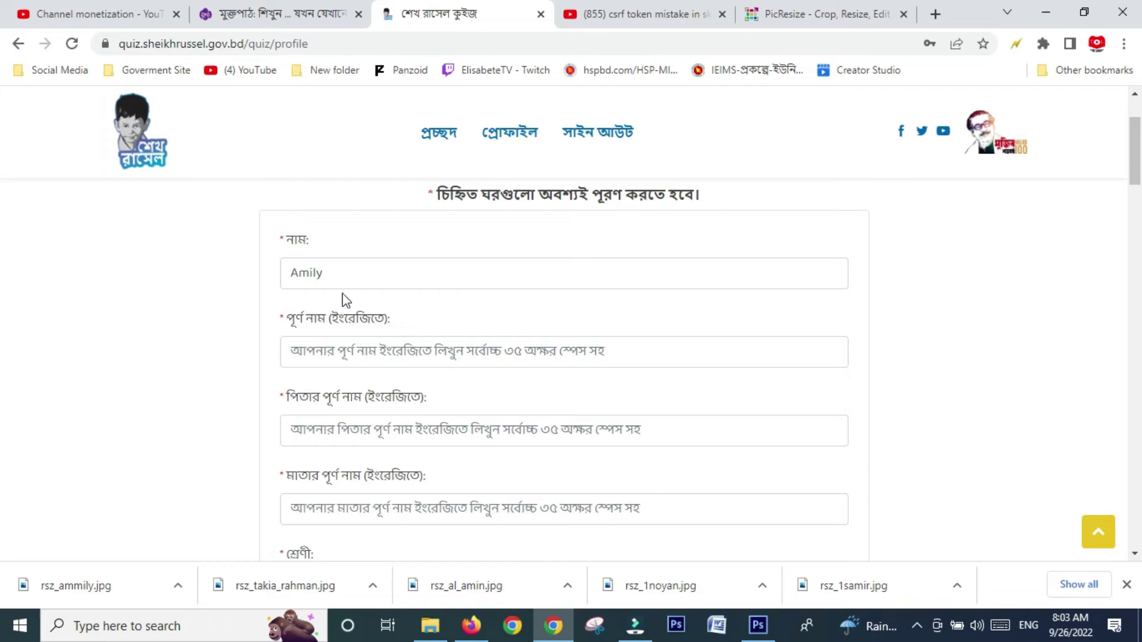
- Paste the participant's name into the English full-name field and enter the father's and mother's names
left_click_drag(331, 275, 274, 283)
key("ctrl+c")
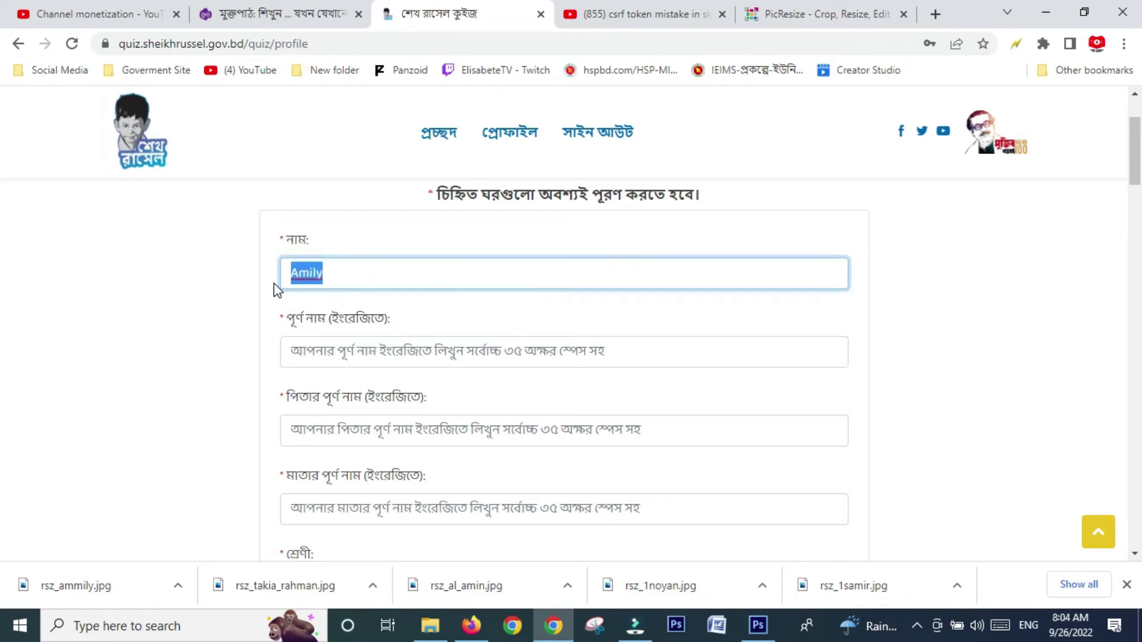
left_click(356, 352)
key("ctrl+v")
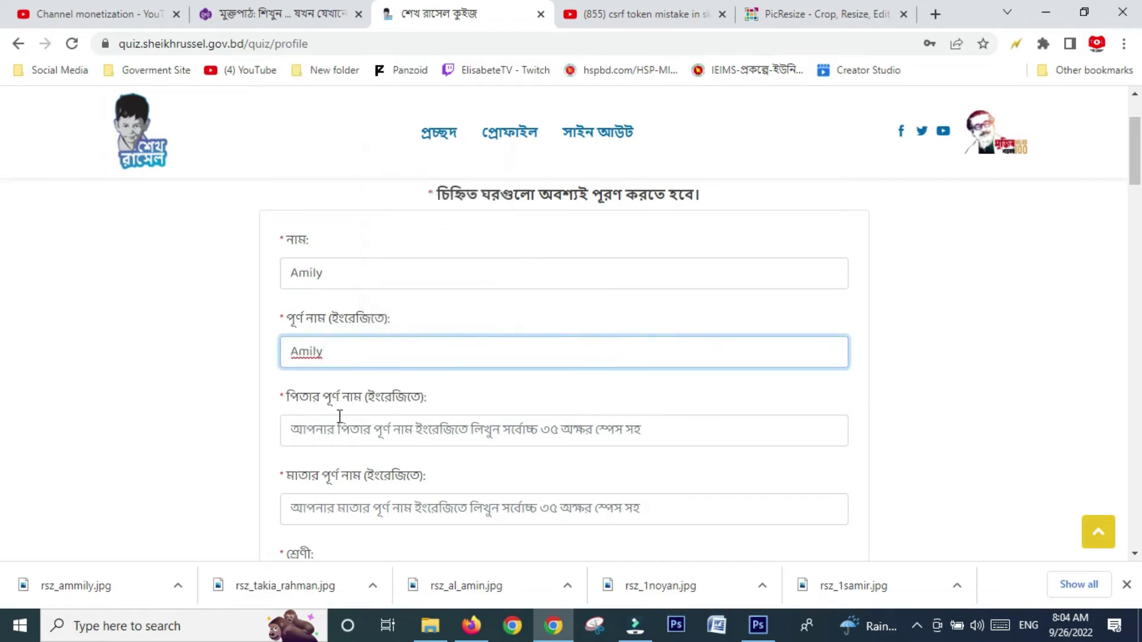
left_click(341, 420)
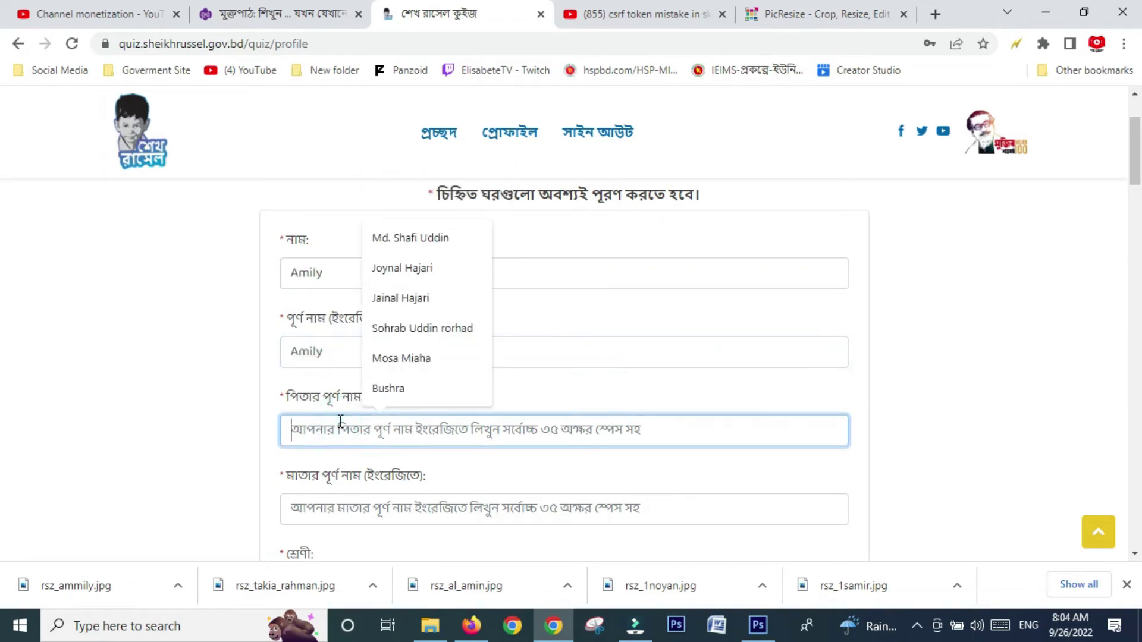
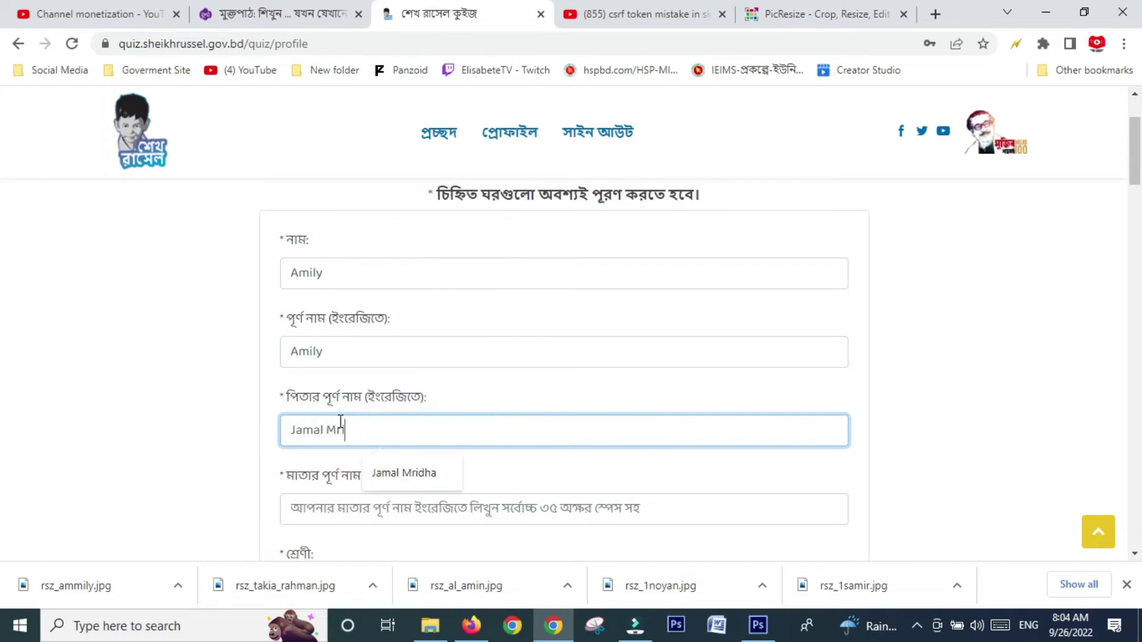
left_click(327, 504)
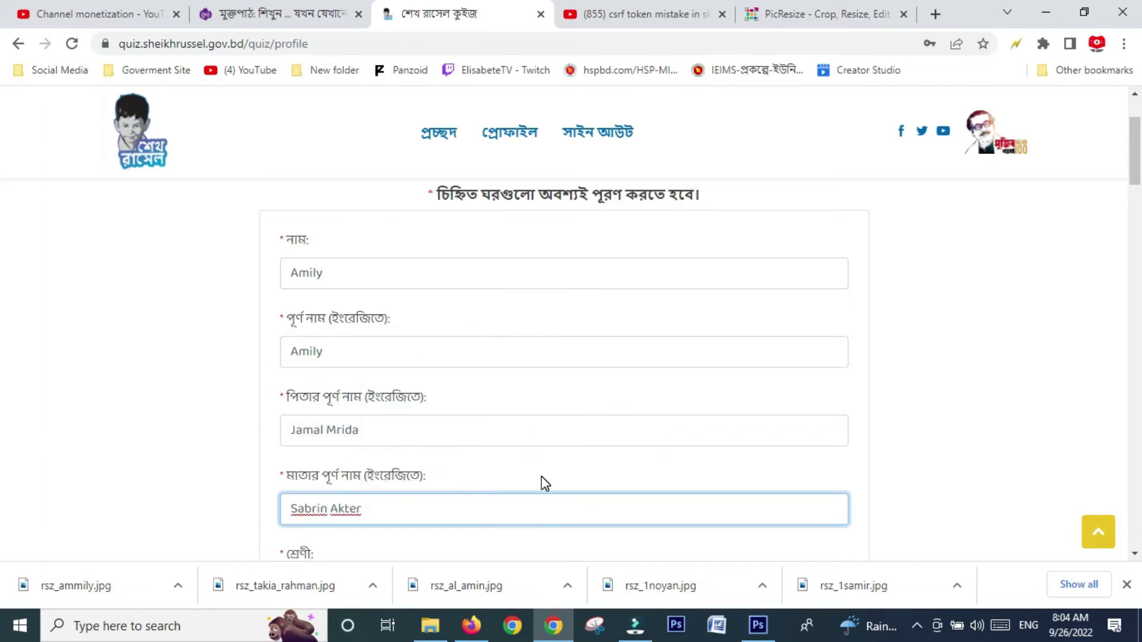
- Set the class to ৭ম শ্রেণী
scroll(541, 476, "down", 3)
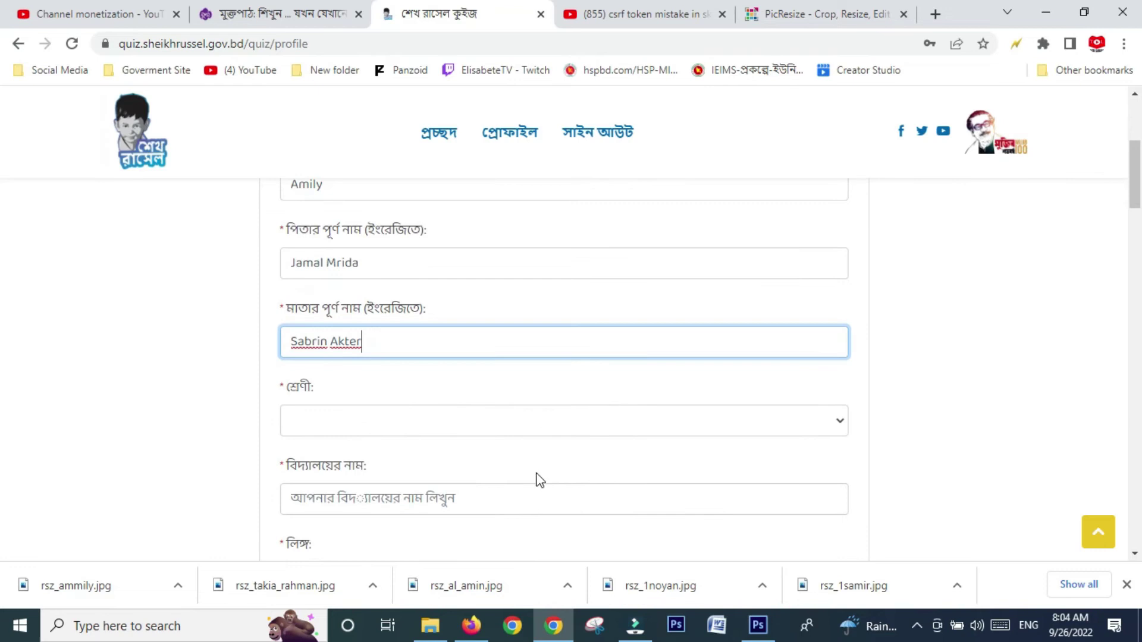
left_click(515, 419)
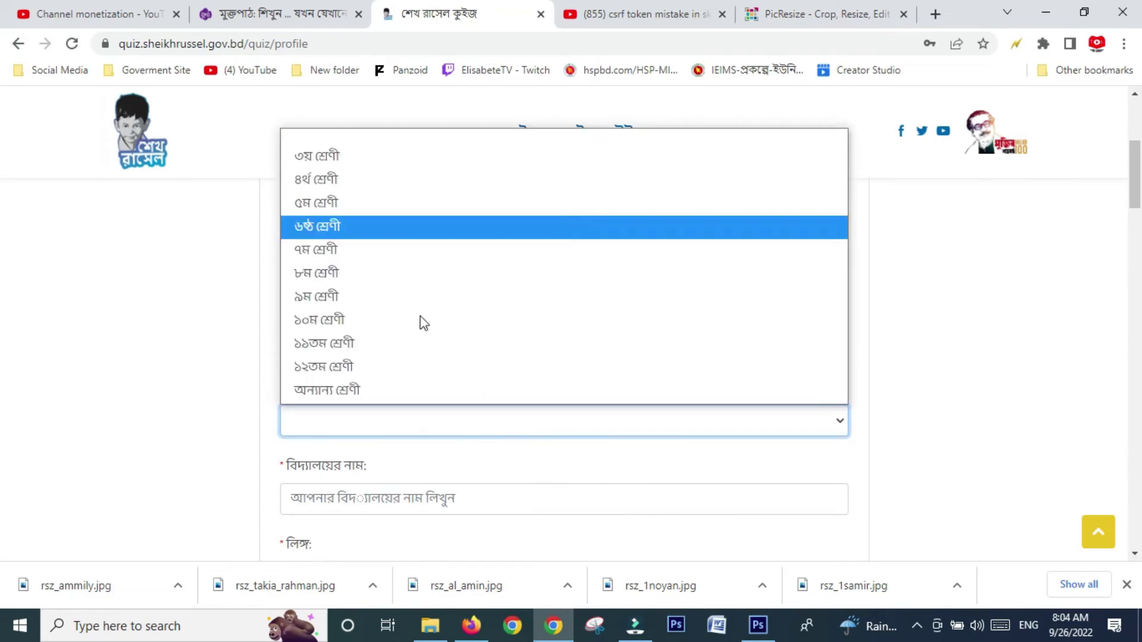
left_click(363, 248)
scroll(720, 550, "down", 3)
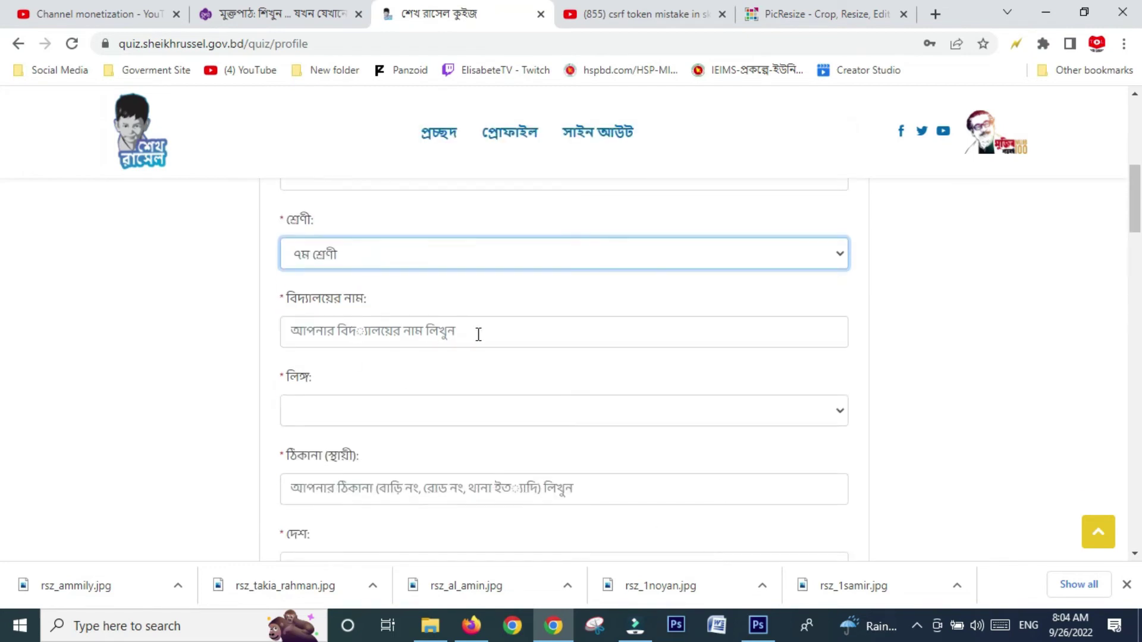
- Fill the school name from the suggestion and set the gender to মহিলা
left_click(478, 333)
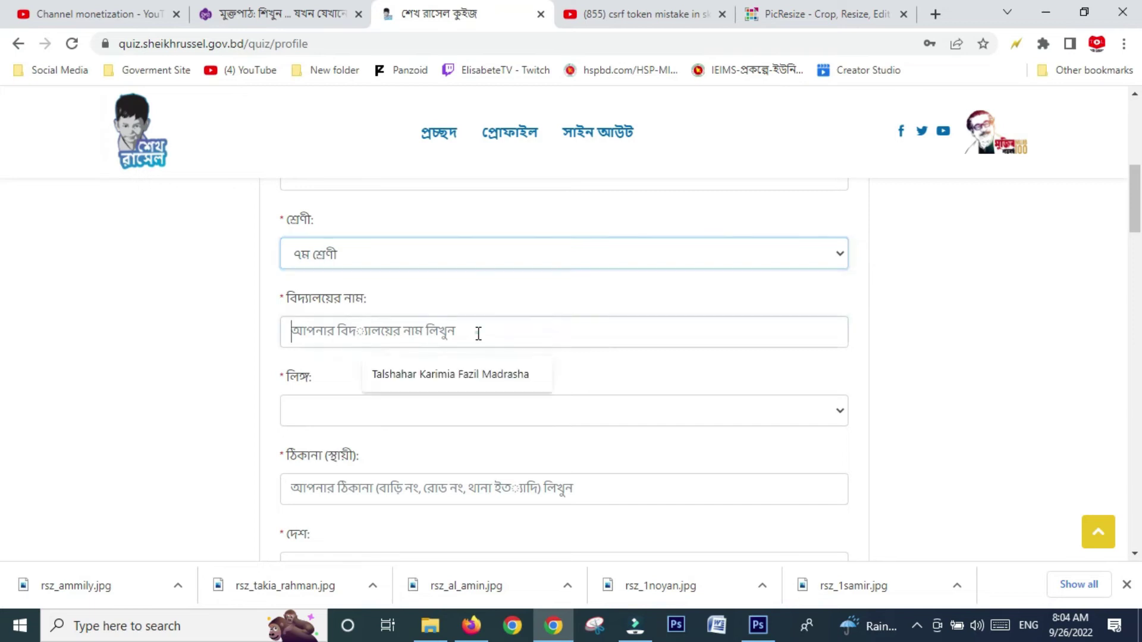
left_click(477, 377)
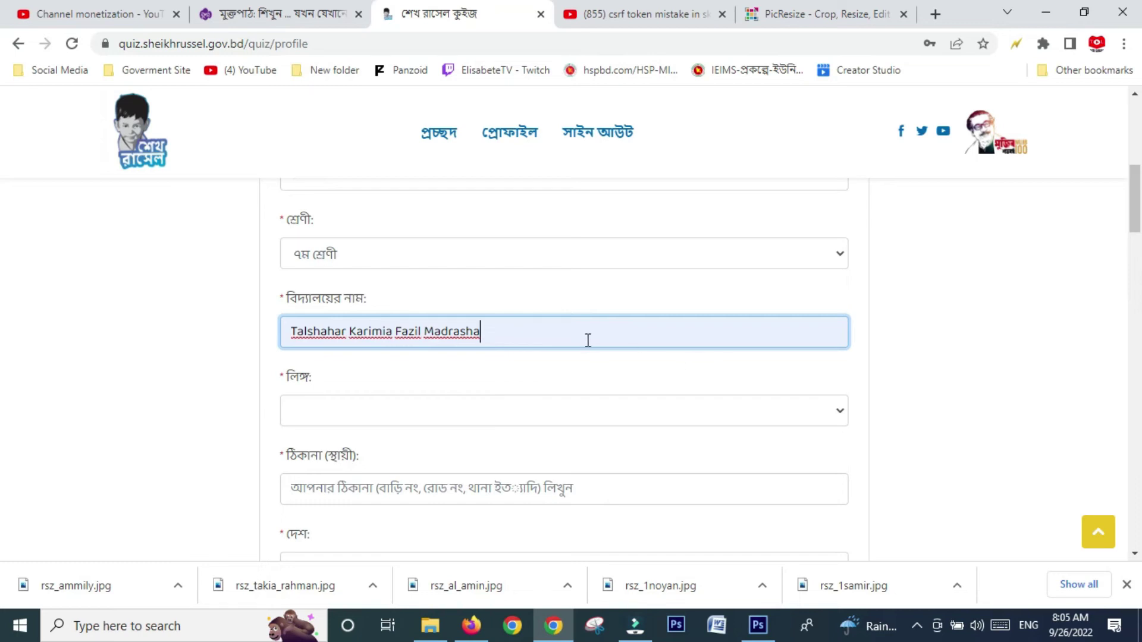
left_click(619, 411)
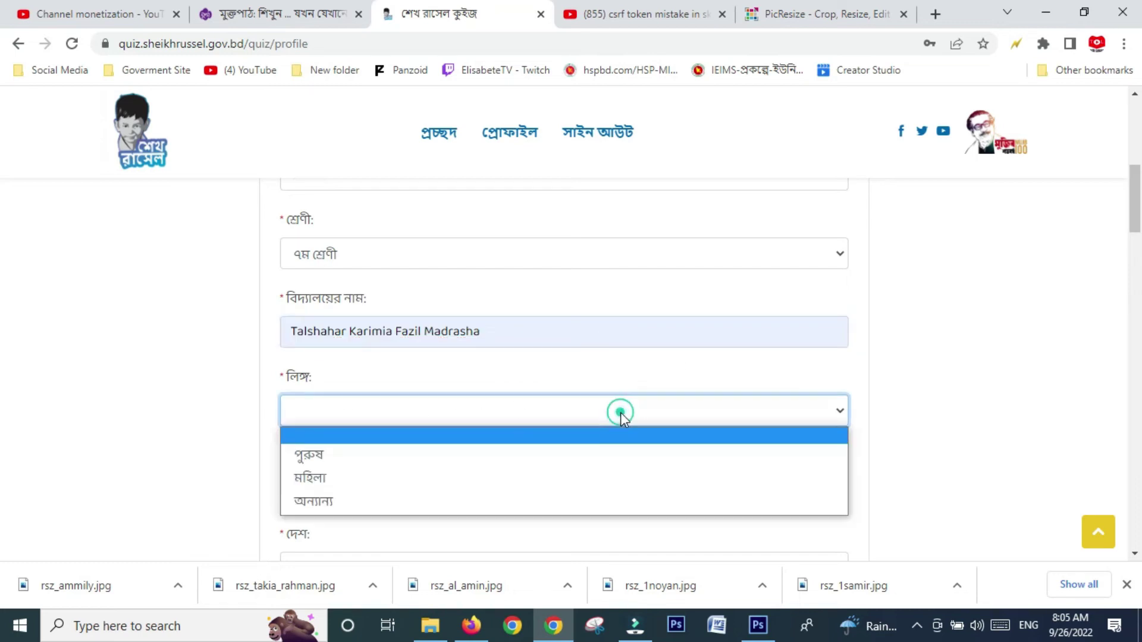
left_click(423, 476)
scroll(424, 477, "down", 2)
- Fill the permanent address from the saved suggestion, changing West to South
left_click(467, 324)
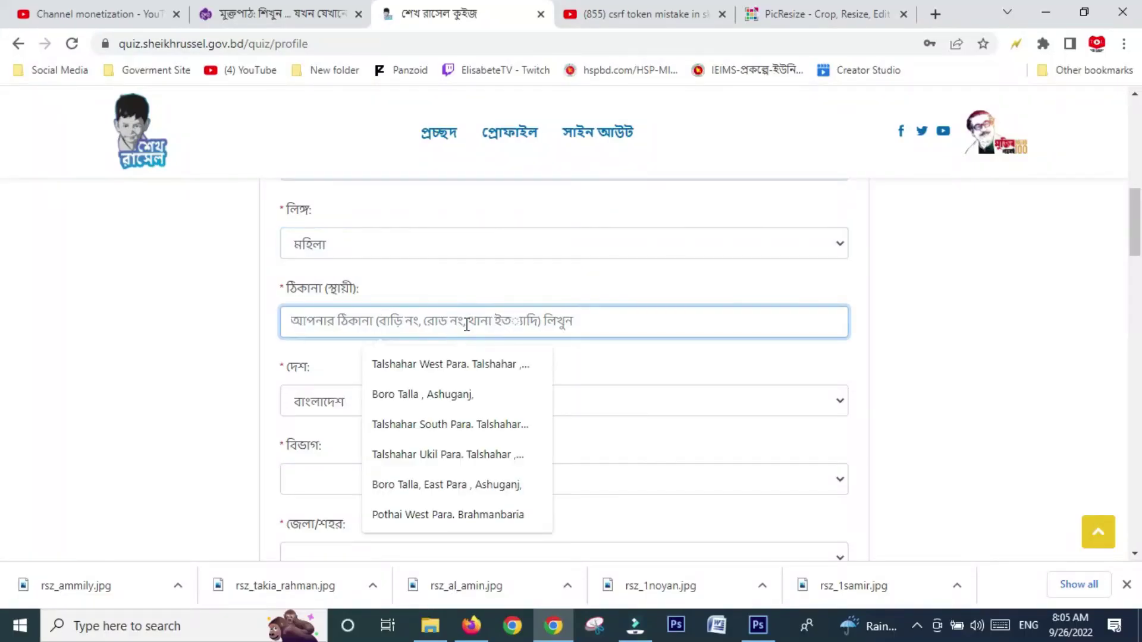
left_click(493, 367)
double_click(377, 322)
type("South")
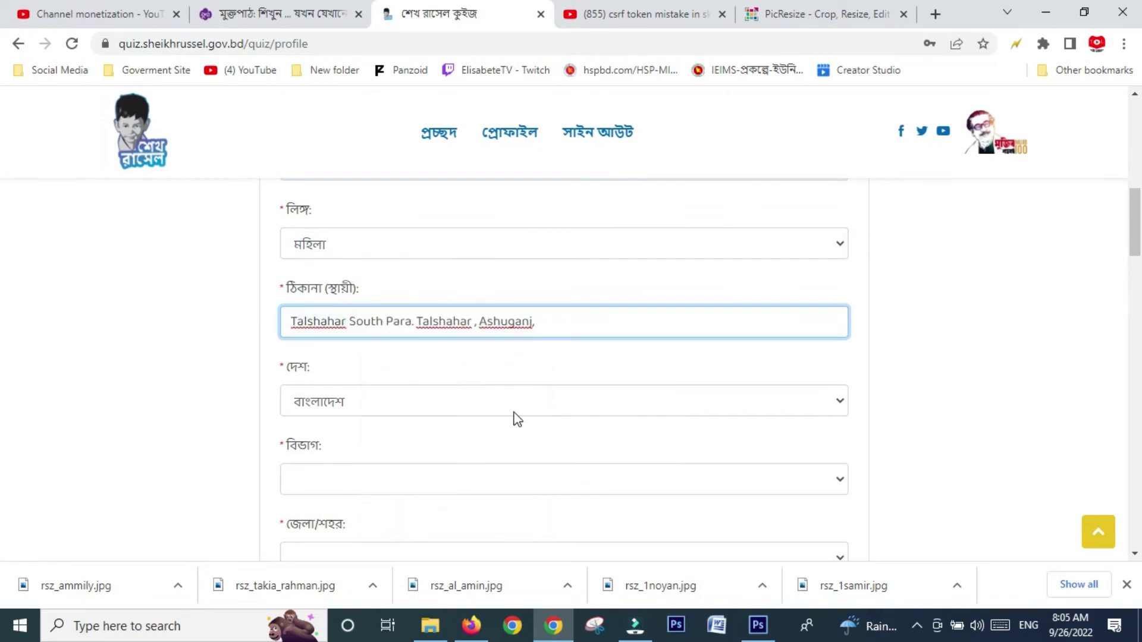
scroll(511, 419, "down", 2)
- Set division চট্টগ্রাম, district ব্রাহ্মণবাড়িয়া and upazila আশুগঞ্জ
left_click(485, 406)
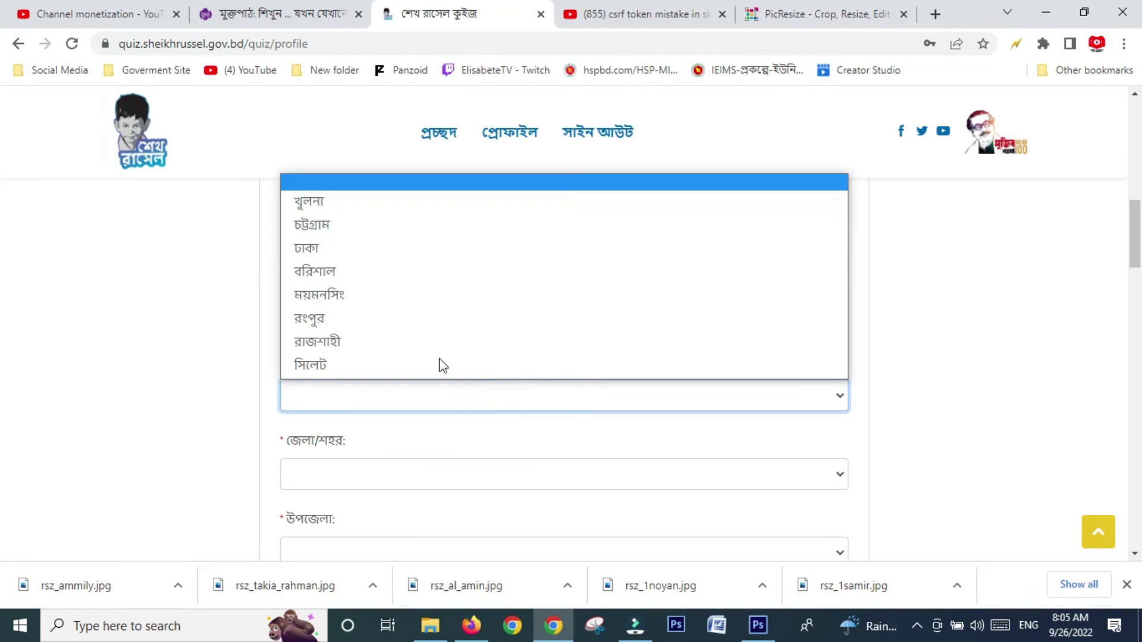
left_click(417, 224)
scroll(507, 386, "down", 2)
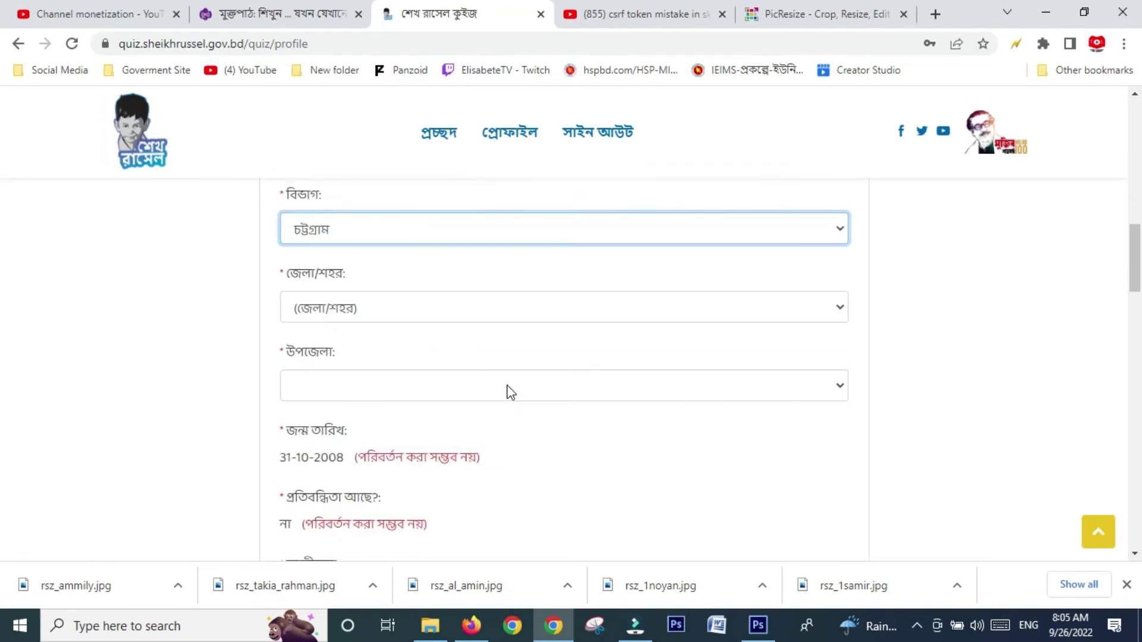
left_click(449, 311)
left_click(422, 362)
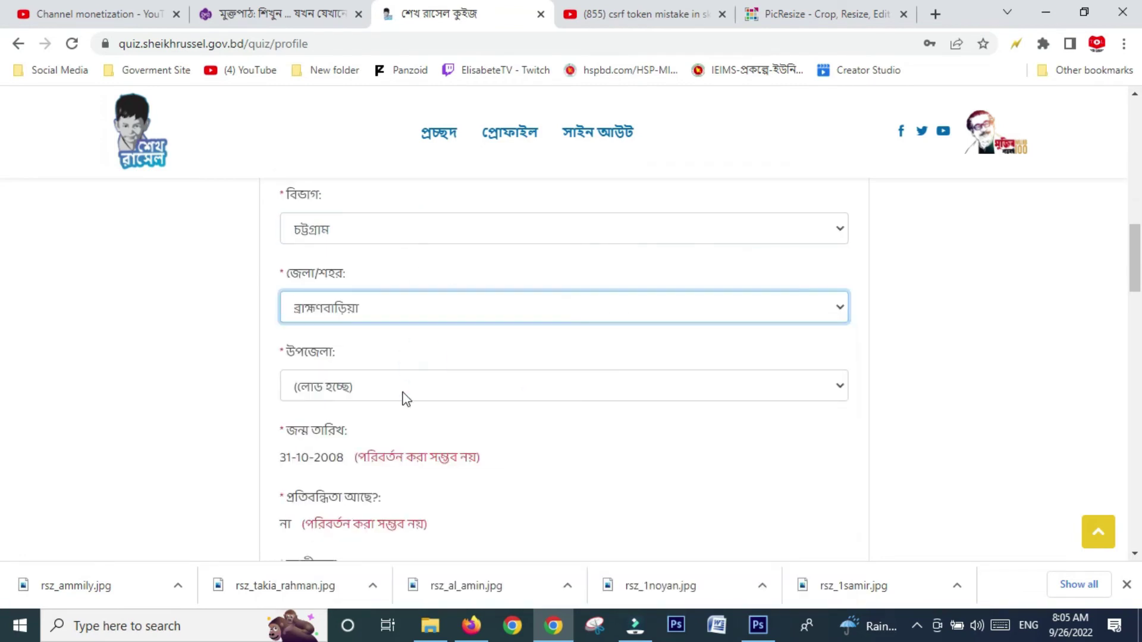
left_click(421, 391)
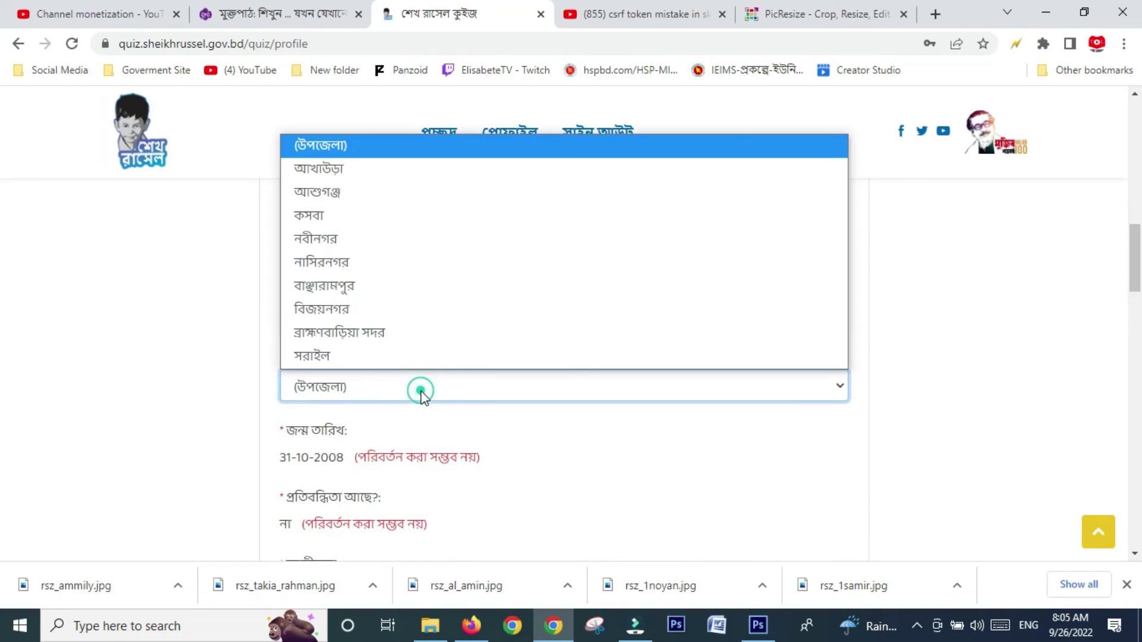
left_click(353, 192)
scroll(601, 449, "down", 3)
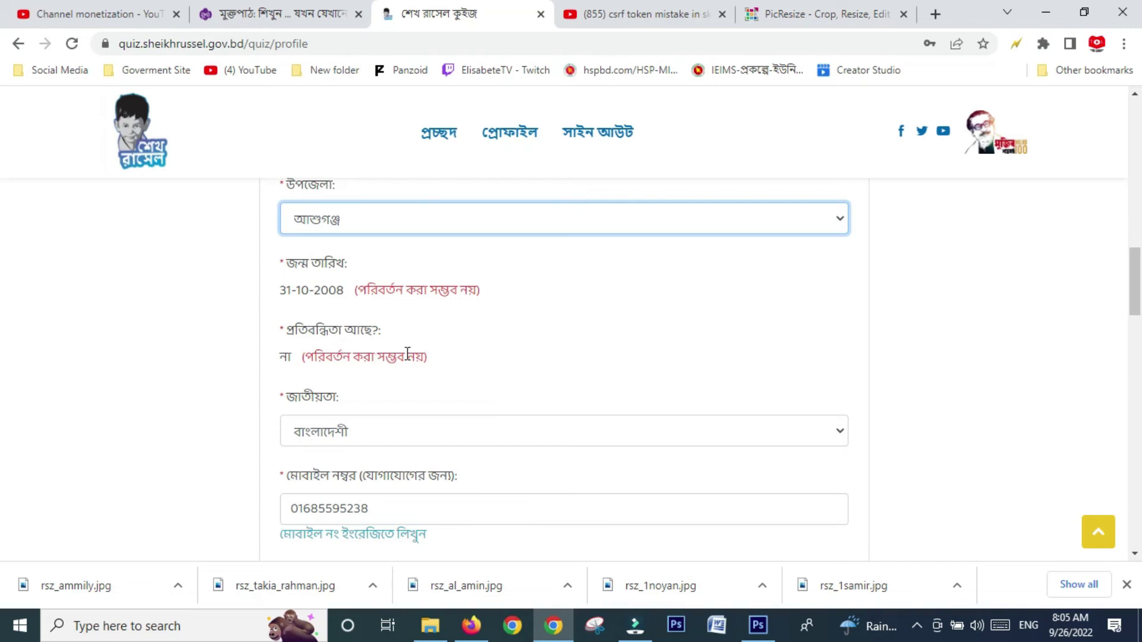
- Fill the বিকল্প মোবাইল নম্বর field from the saved autofill suggestion
scroll(395, 364, "down", 1)
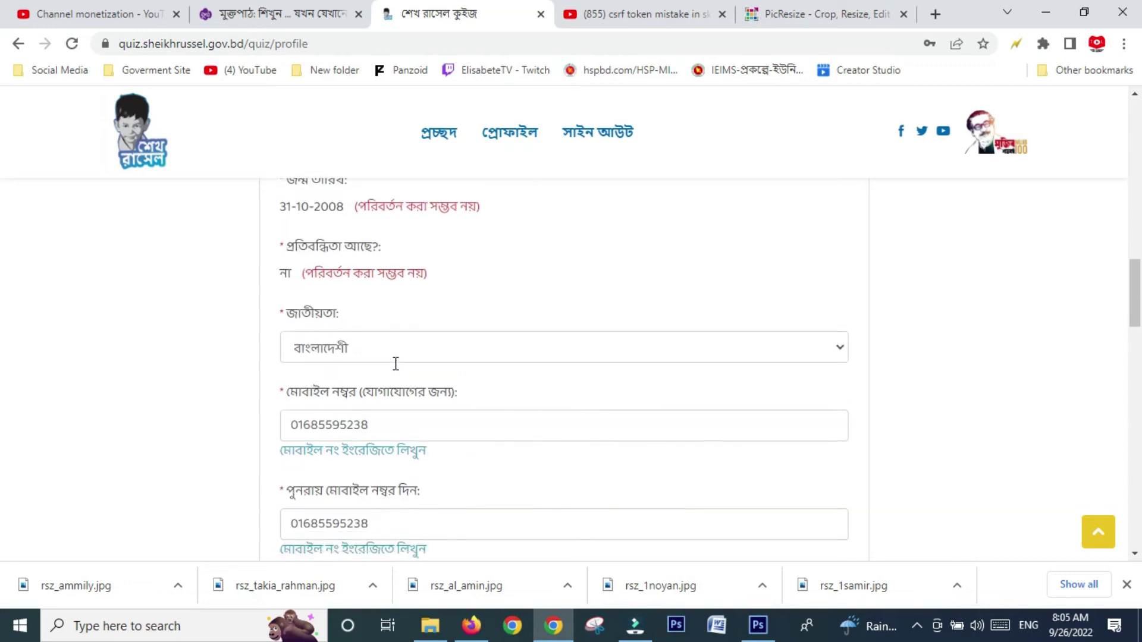
scroll(396, 368, "down", 1)
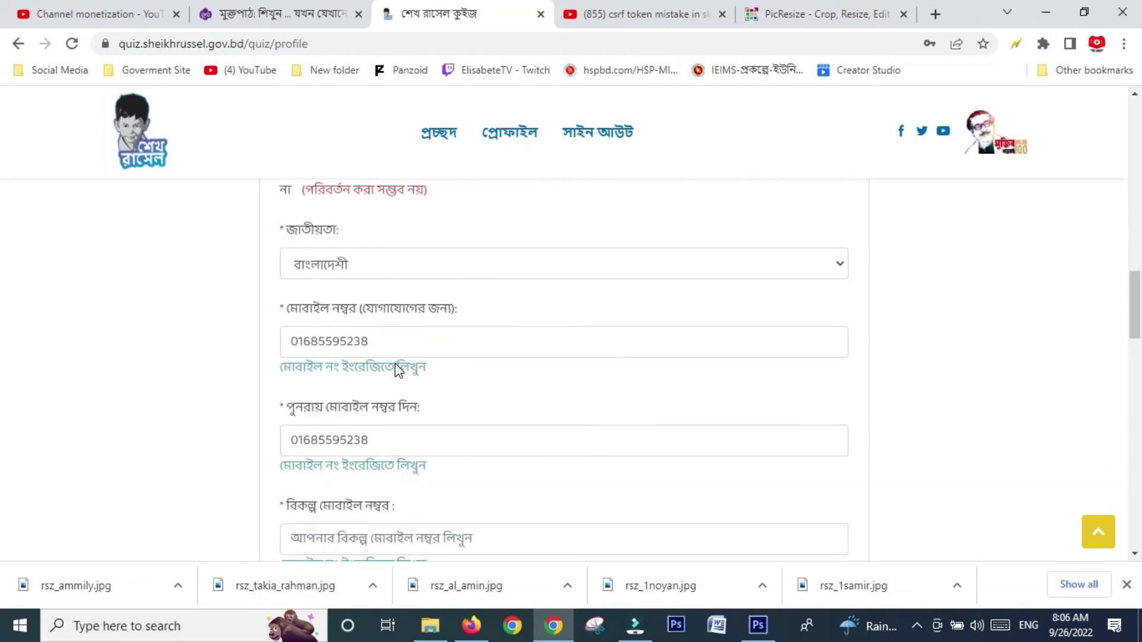
scroll(395, 364, "down", 1)
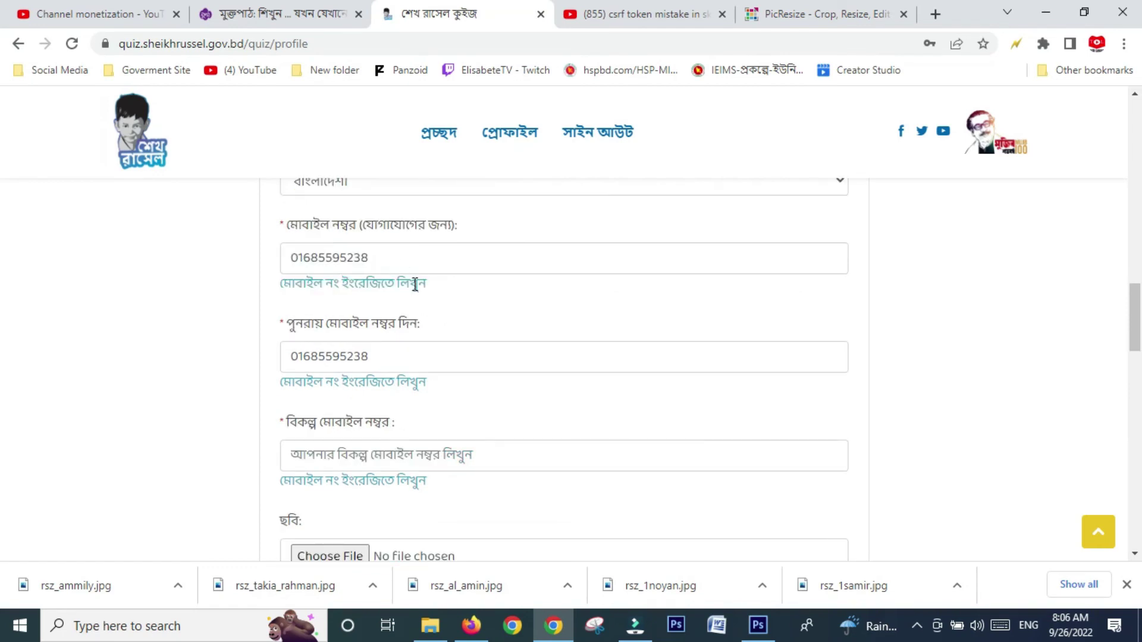
scroll(443, 371, "down", 1)
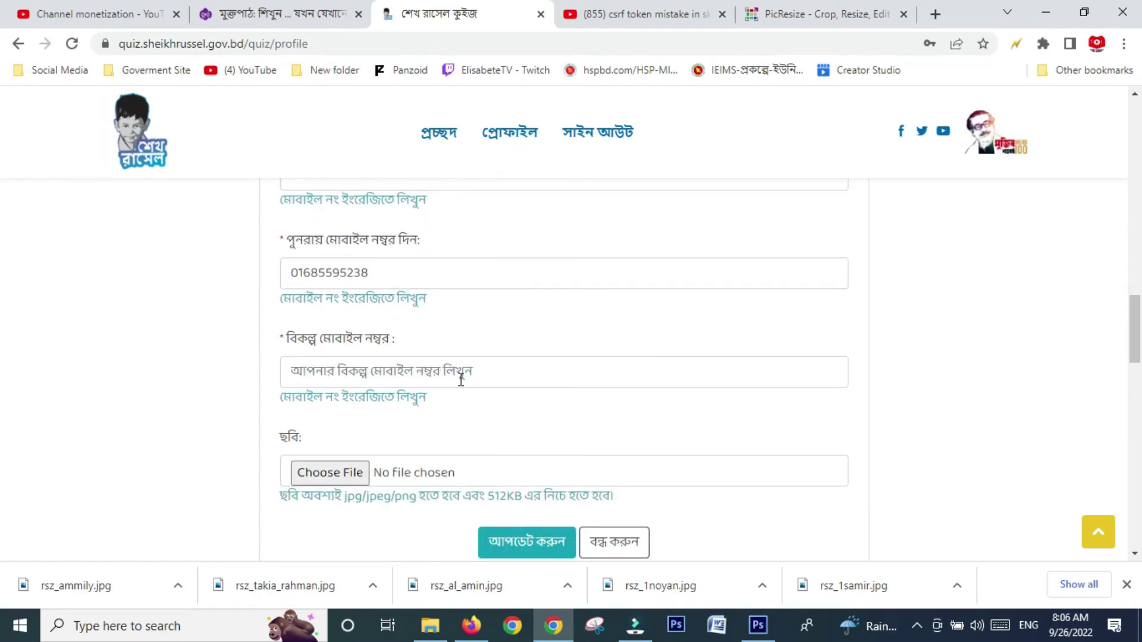
left_click(466, 374)
left_click(426, 413)
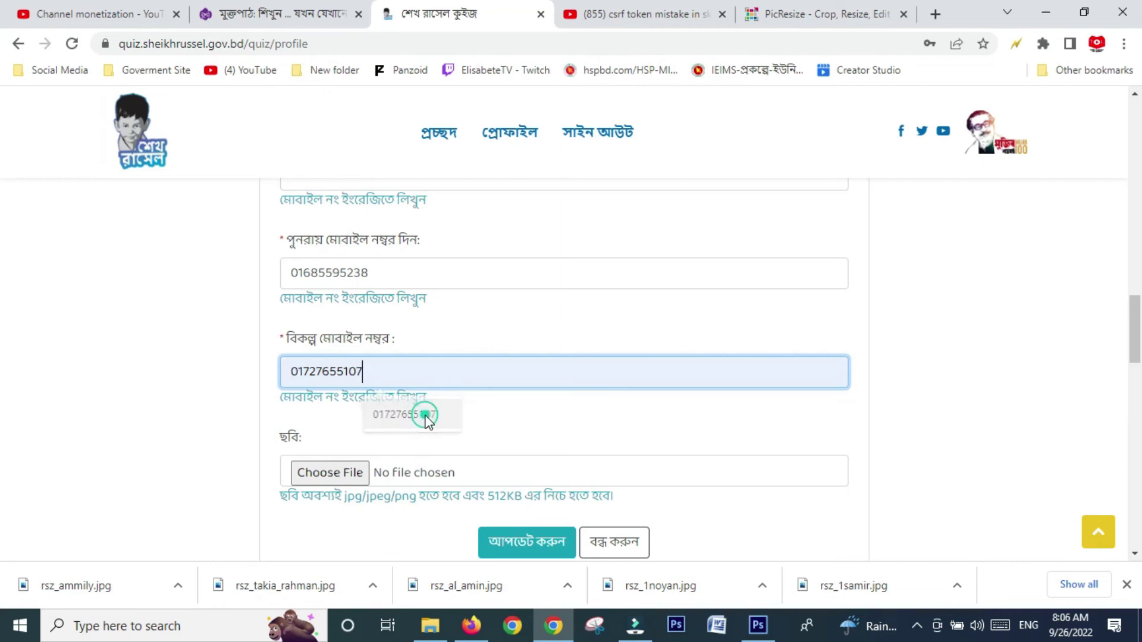
scroll(462, 434, "down", 2)
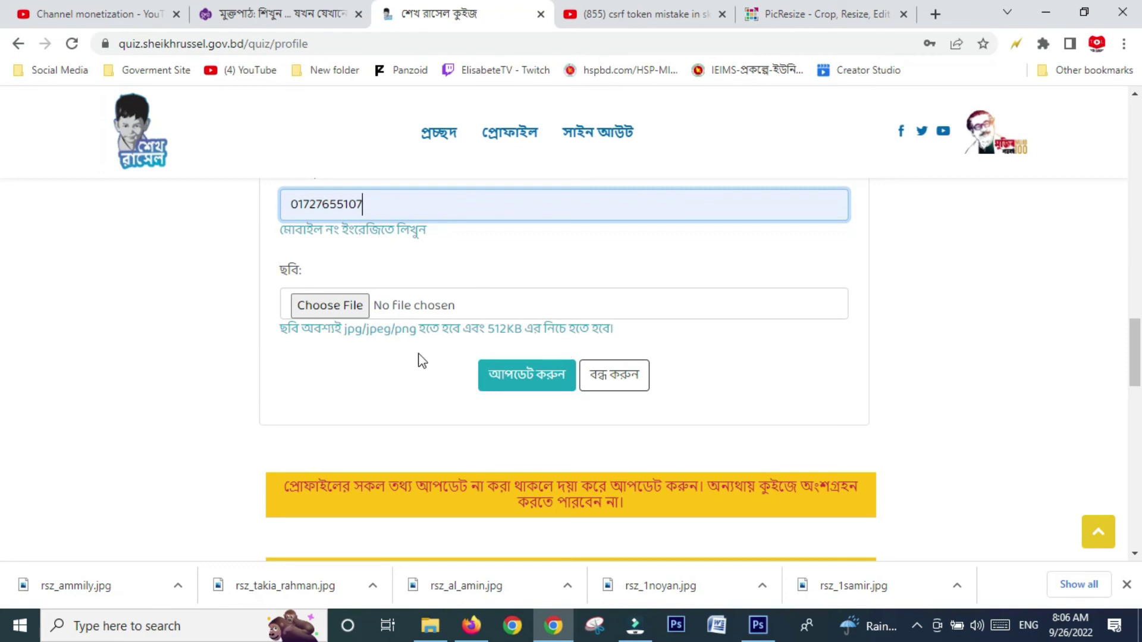
- Attach rsz_ammily.jpg from Downloads as the photo and save with আপডেট করুন
left_click(327, 307)
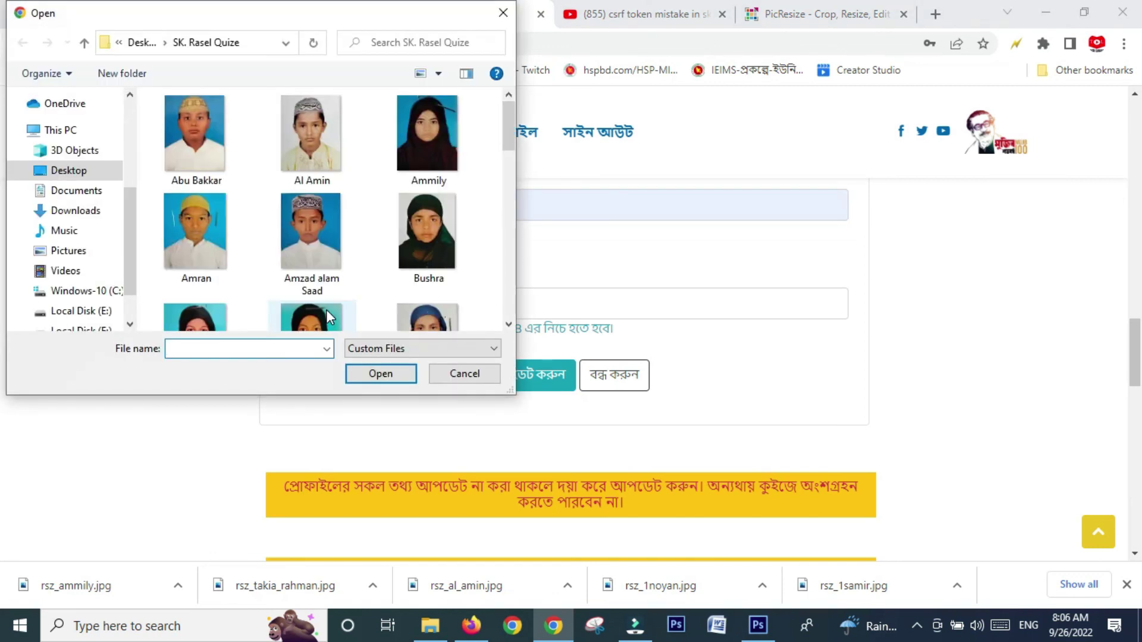
left_click(79, 211)
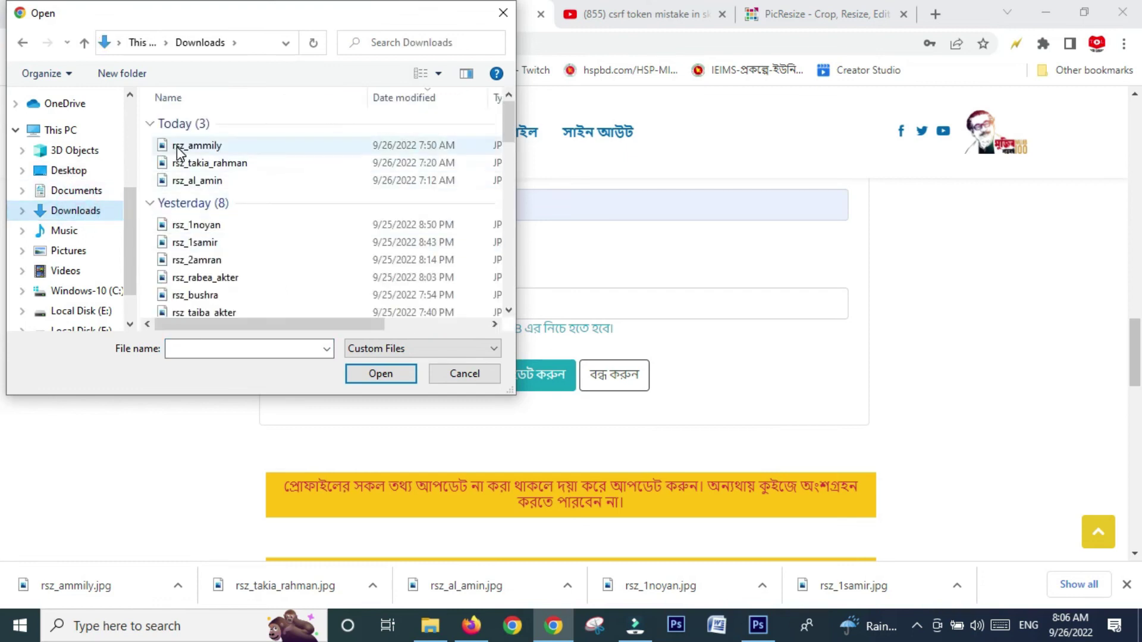
left_click(177, 146)
left_click(376, 373)
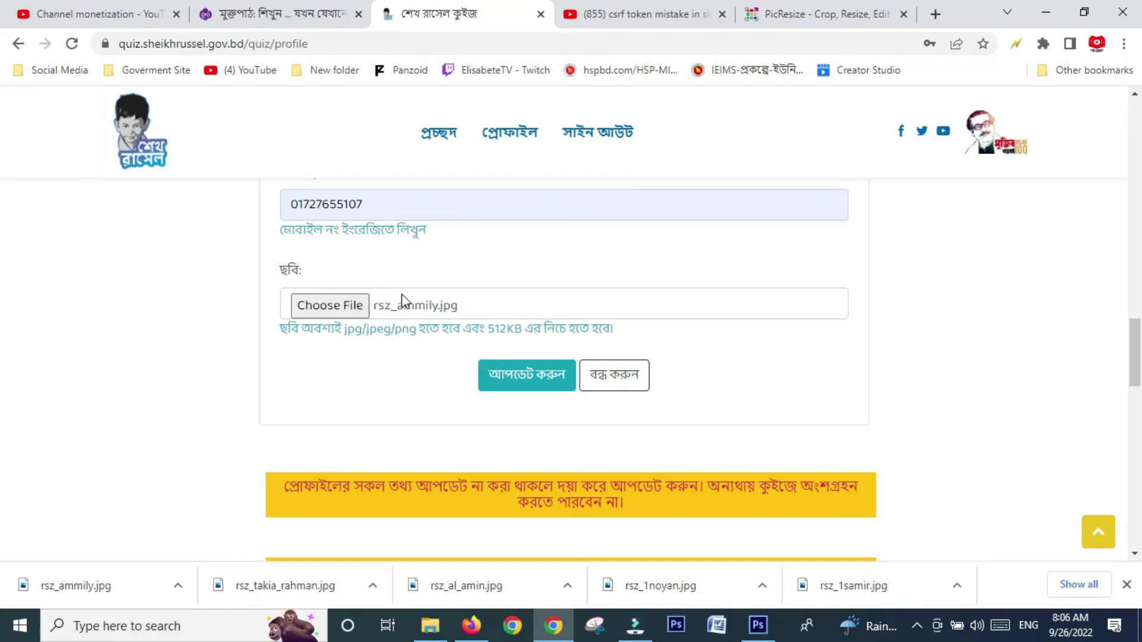
left_click(516, 380)
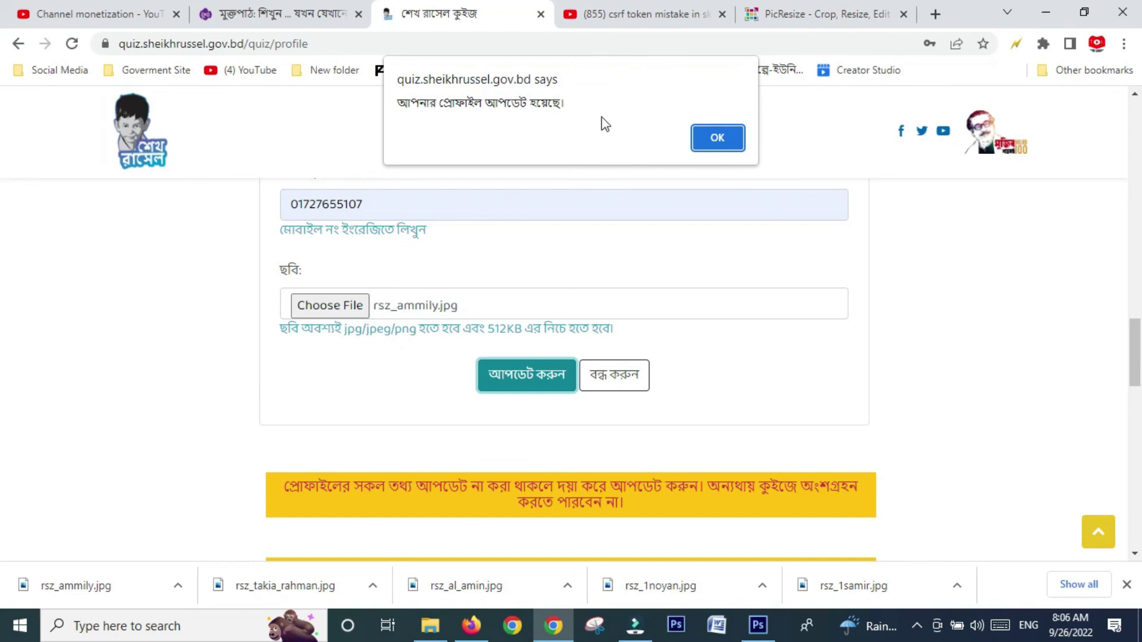
- Dismiss the profile-updated alert and check the saved photo, class ৭ম শ্রেণী and school on the profile
left_click(716, 139)
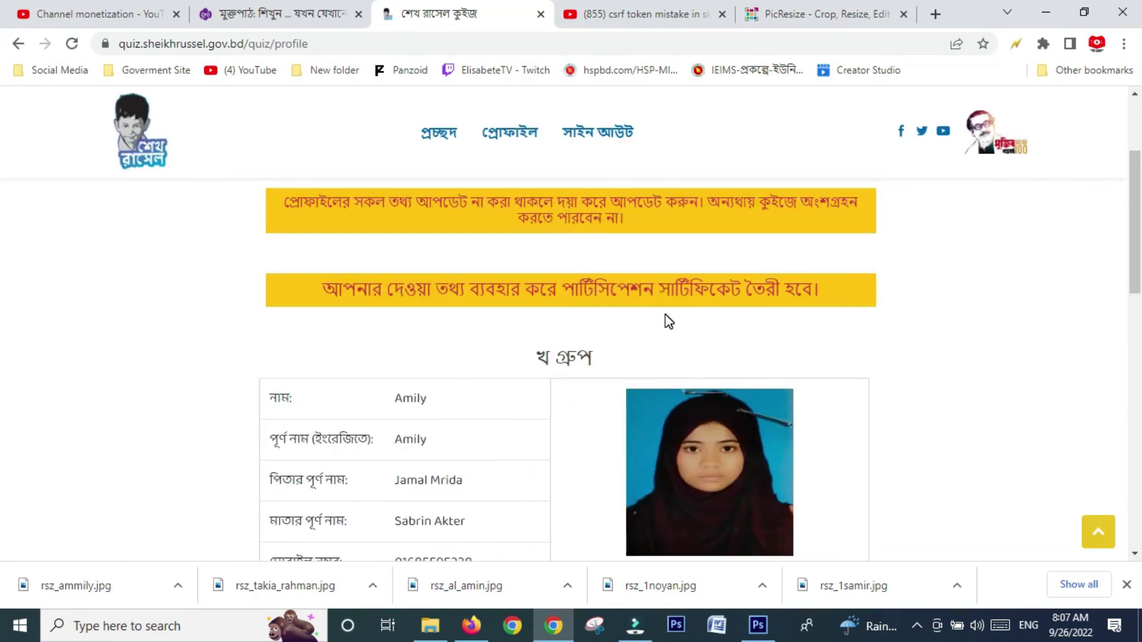
scroll(665, 314, "down", 1)
scroll(665, 314, "down", 1)
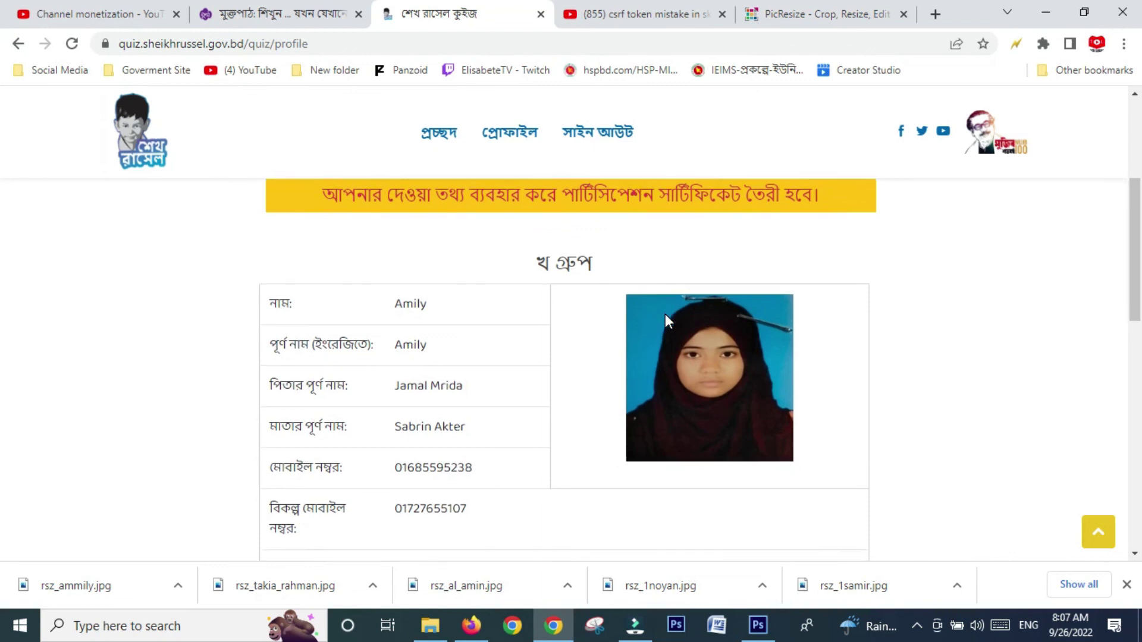
scroll(681, 348, "down", 3)
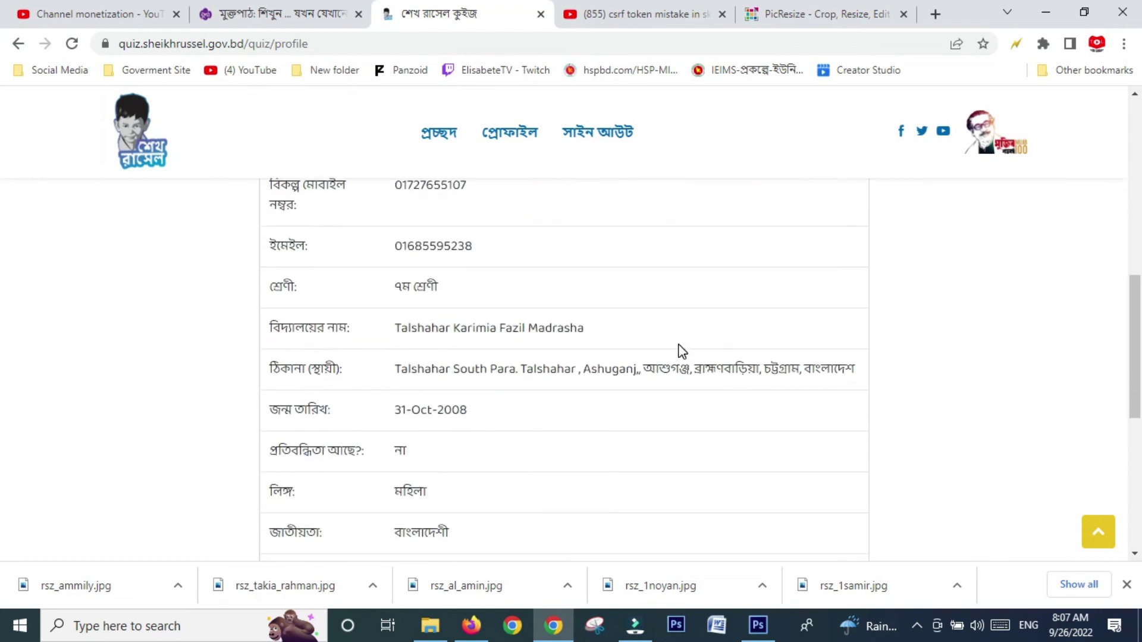
scroll(681, 351, "down", 5)
scroll(678, 350, "up", 5)
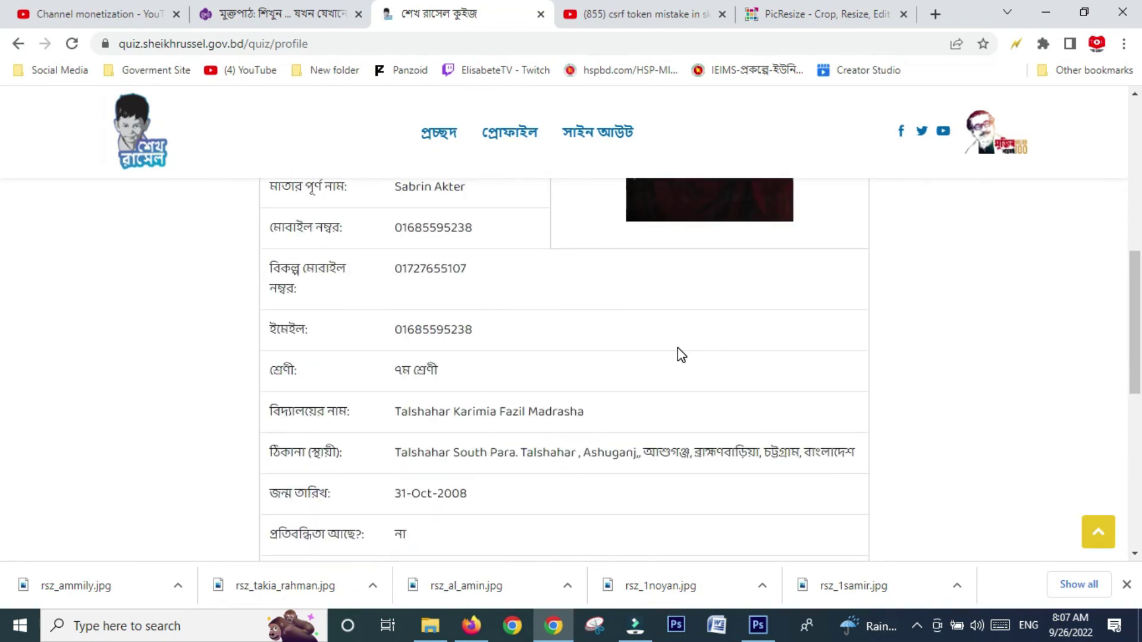
scroll(679, 351, "up", 4)
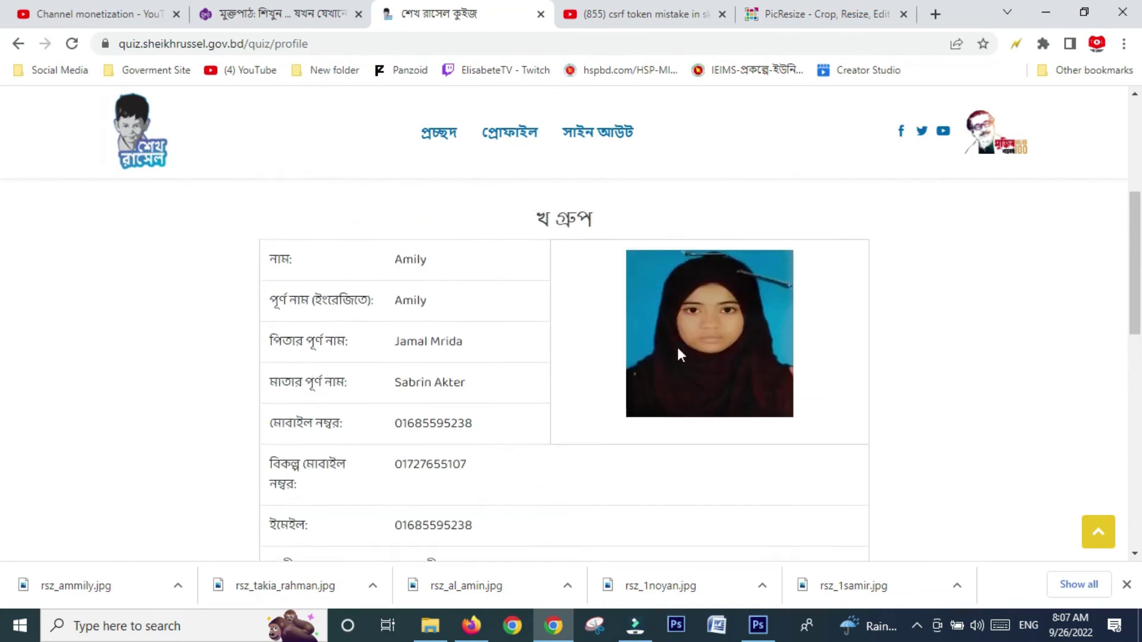